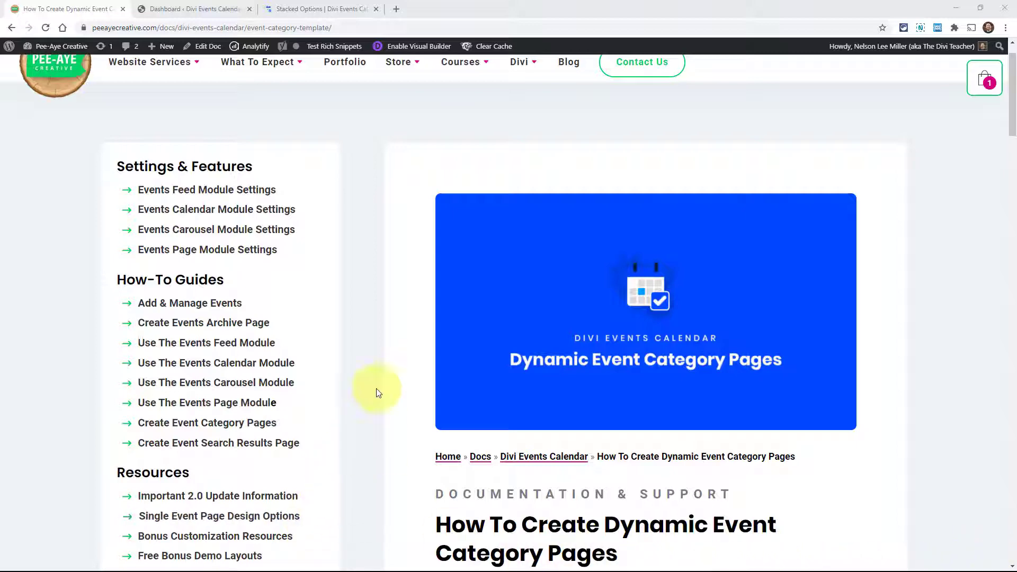
Step: Scroll through the Stacked Options demo page to locate the event category links
scroll(361, 340, "down", 8)
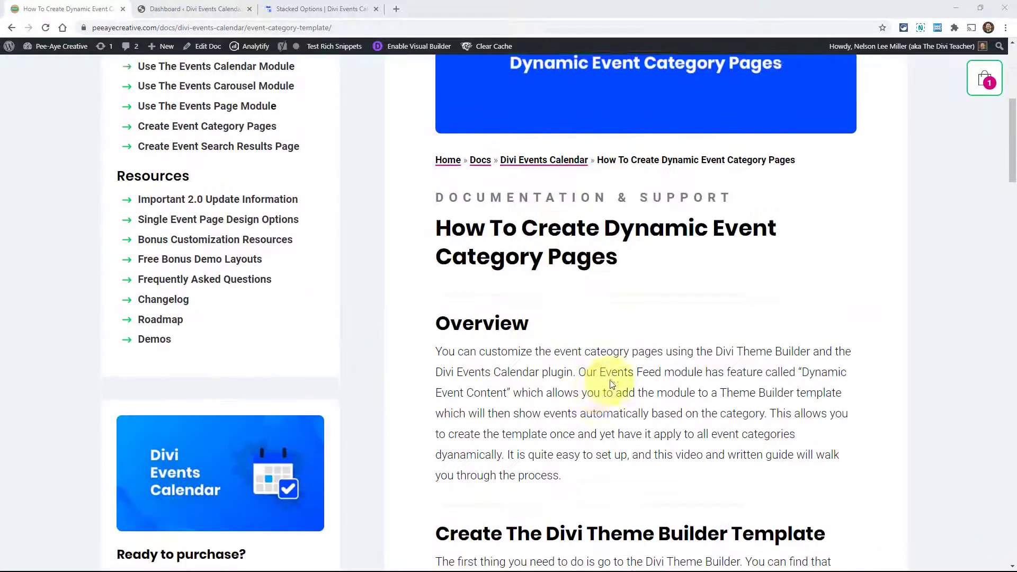
scroll(608, 390, "down", 12)
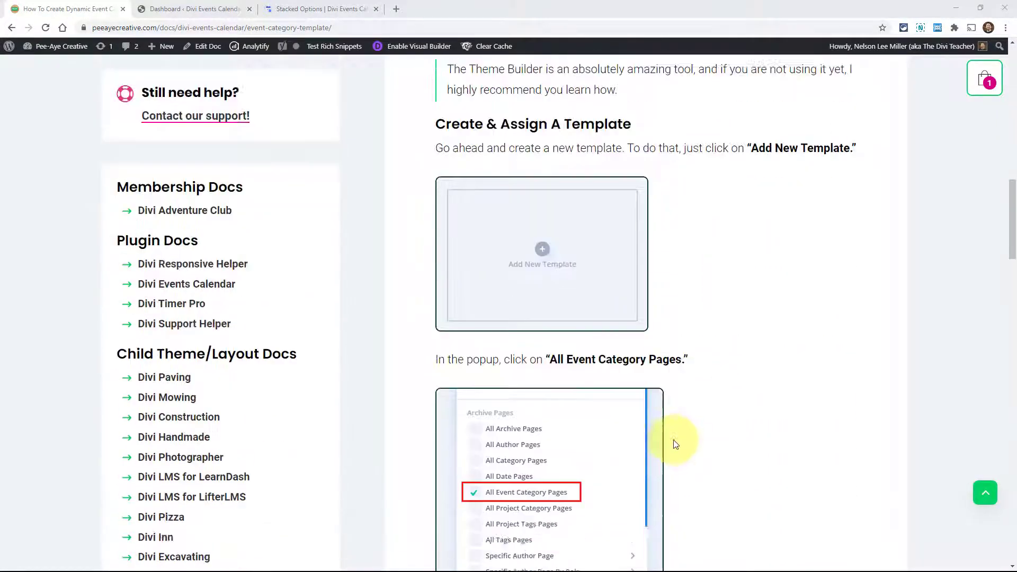
scroll(730, 452, "down", 15)
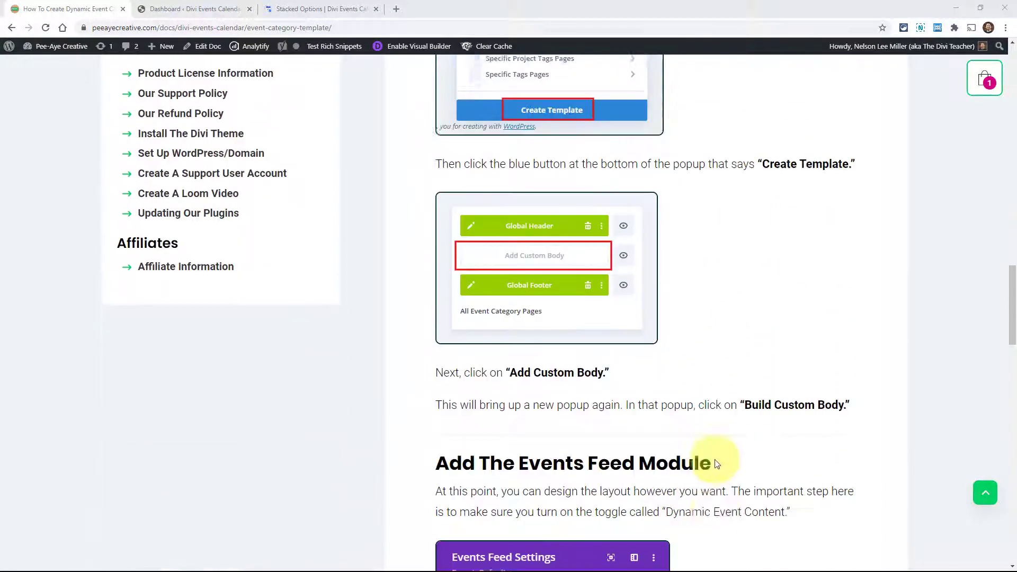
scroll(712, 473, "up", 15)
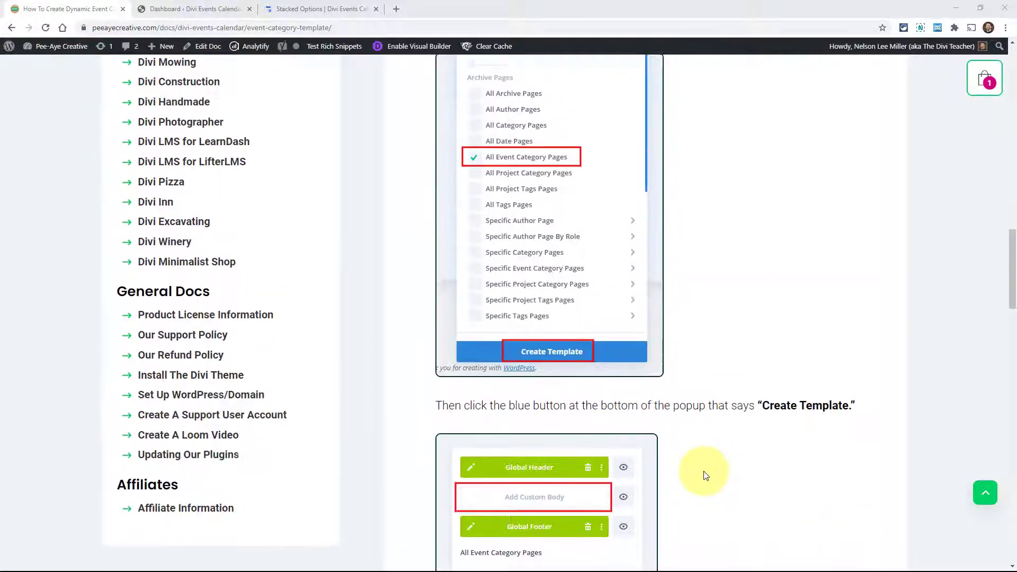
scroll(706, 476, "up", 5)
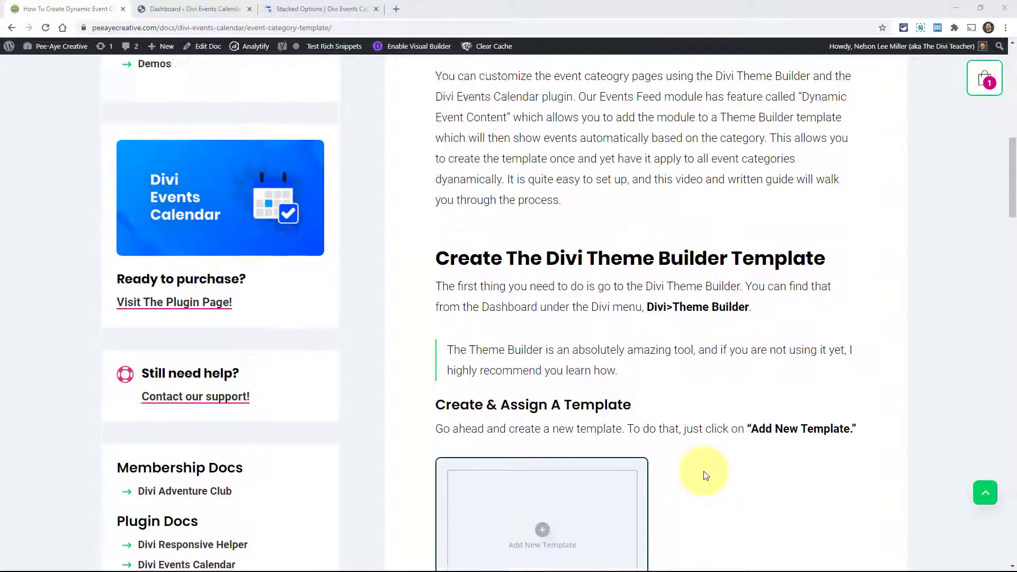
scroll(705, 475, "up", 2)
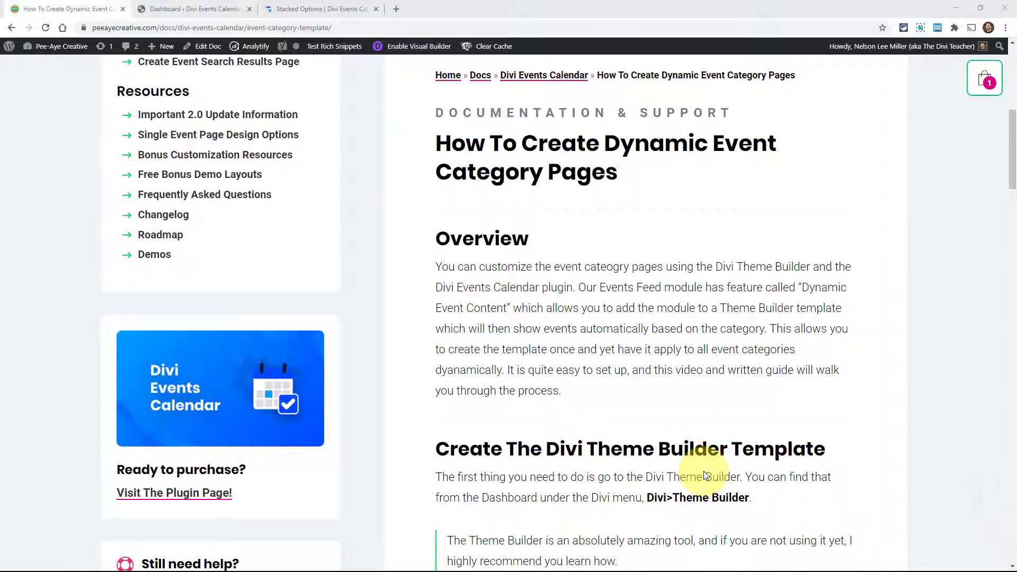
scroll(704, 472, "up", 1)
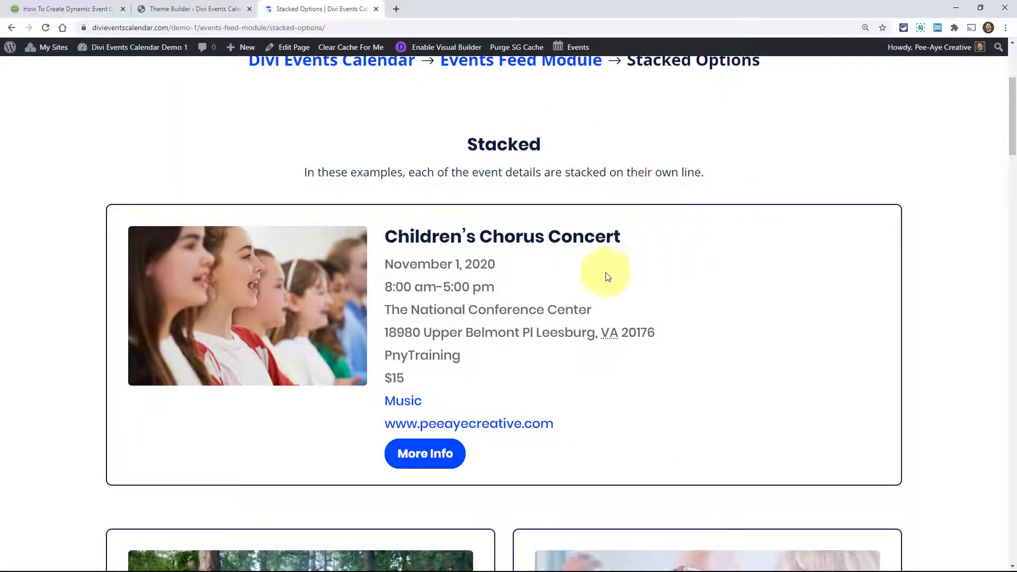
Step: Open the Music category link in a new tab
right_click(403, 402)
left_click(654, 347)
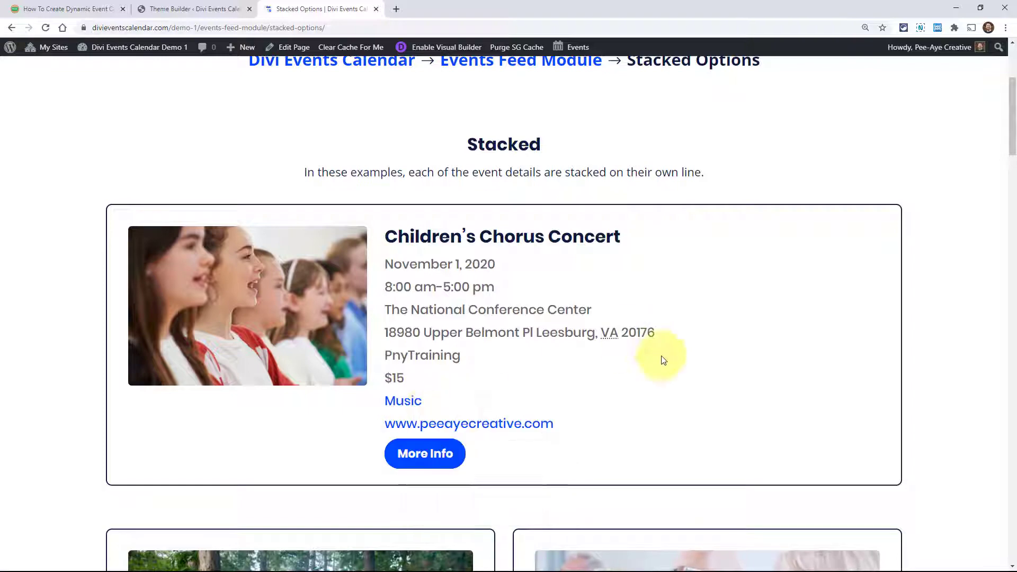
scroll(492, 325, "down", 2)
scroll(488, 334, "down", 6)
scroll(469, 326, "up", 8)
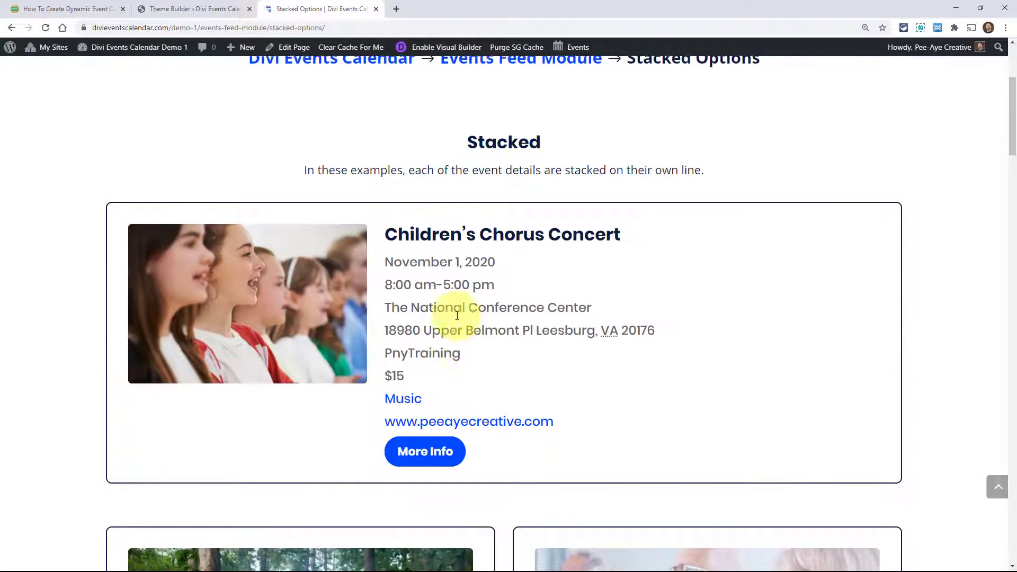
right_click(404, 403)
left_click(433, 412)
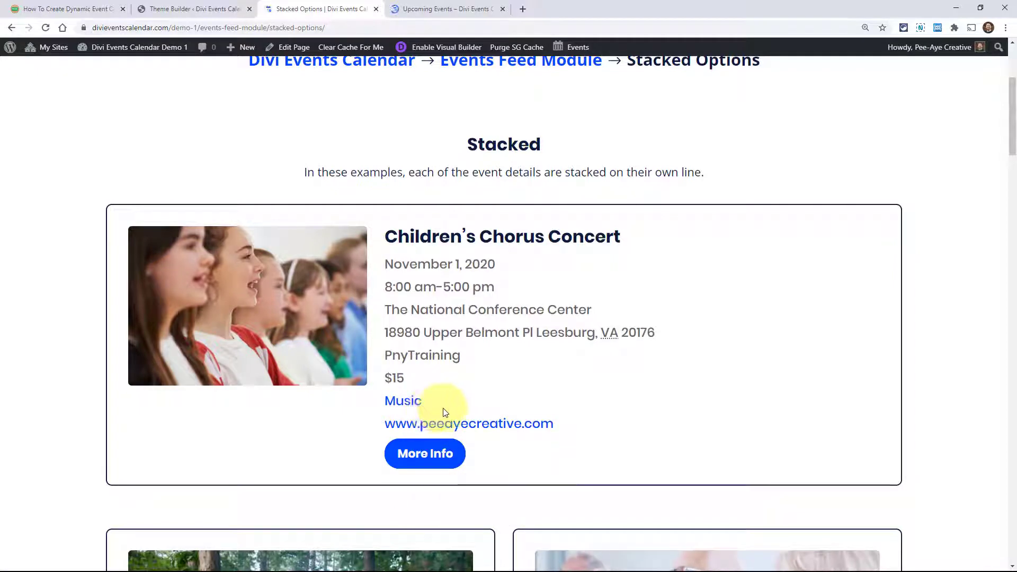
Step: On the Music category tab, switch from Day view to List view to show upcoming Music events
left_click(440, 9)
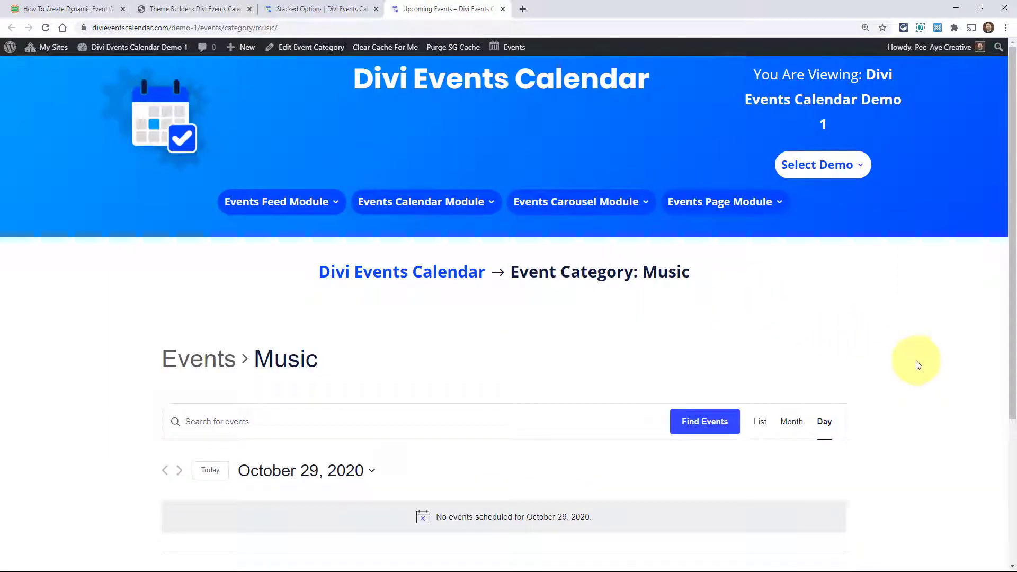
scroll(905, 384, "down", 1)
scroll(898, 395, "up", 1)
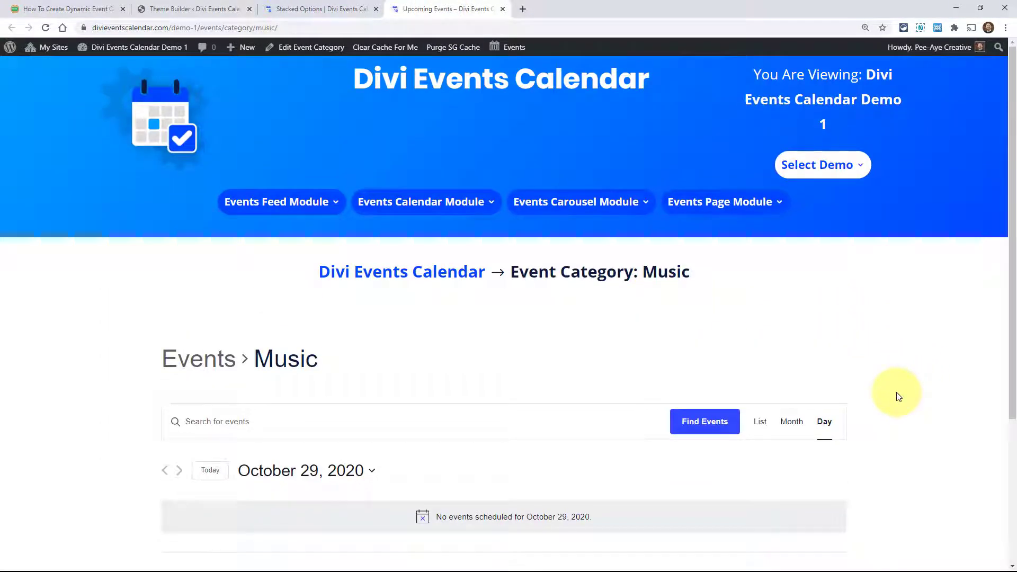
scroll(896, 395, "down", 4)
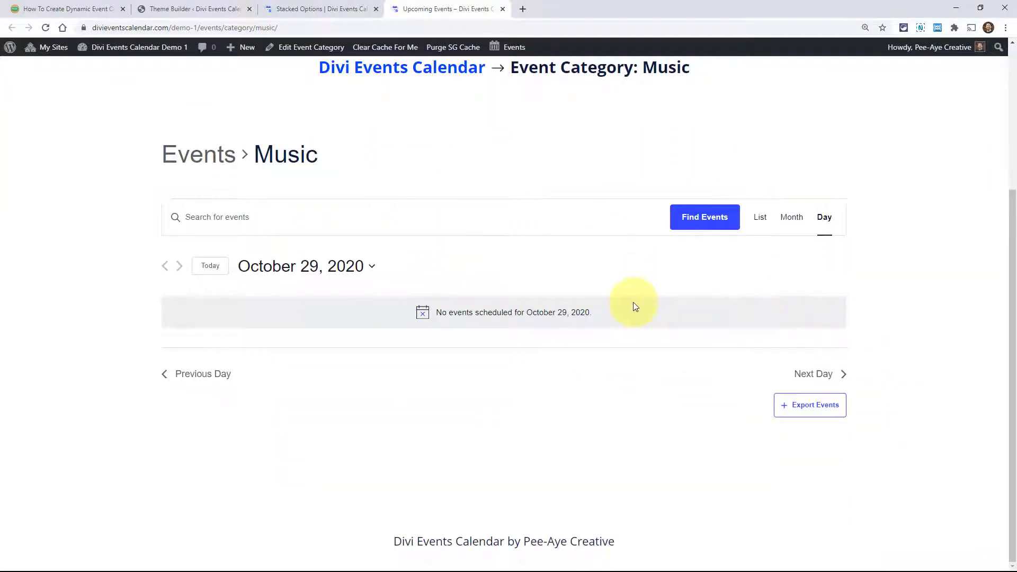
left_click(759, 218)
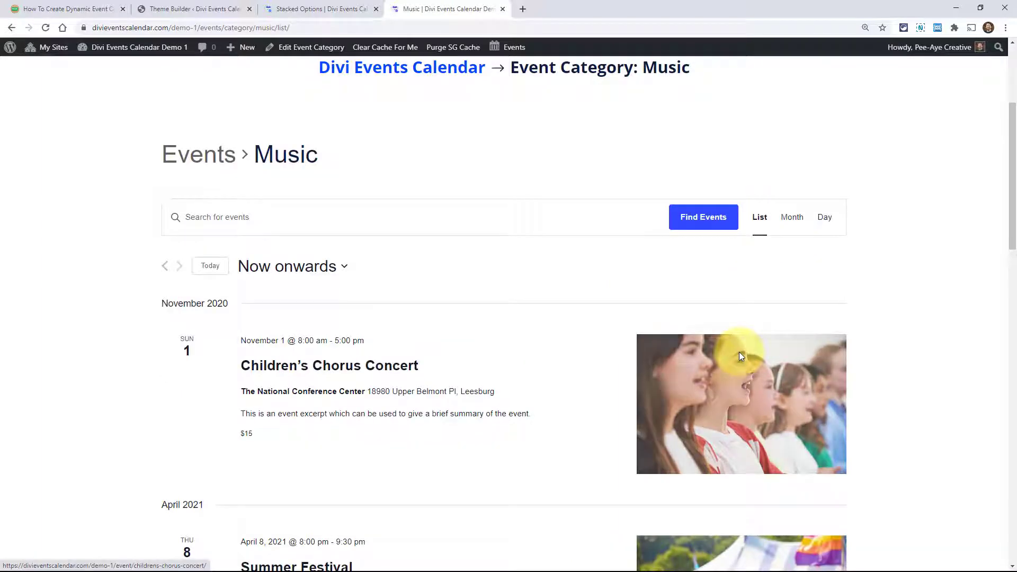
scroll(451, 318, "down", 8)
scroll(433, 332, "up", 8)
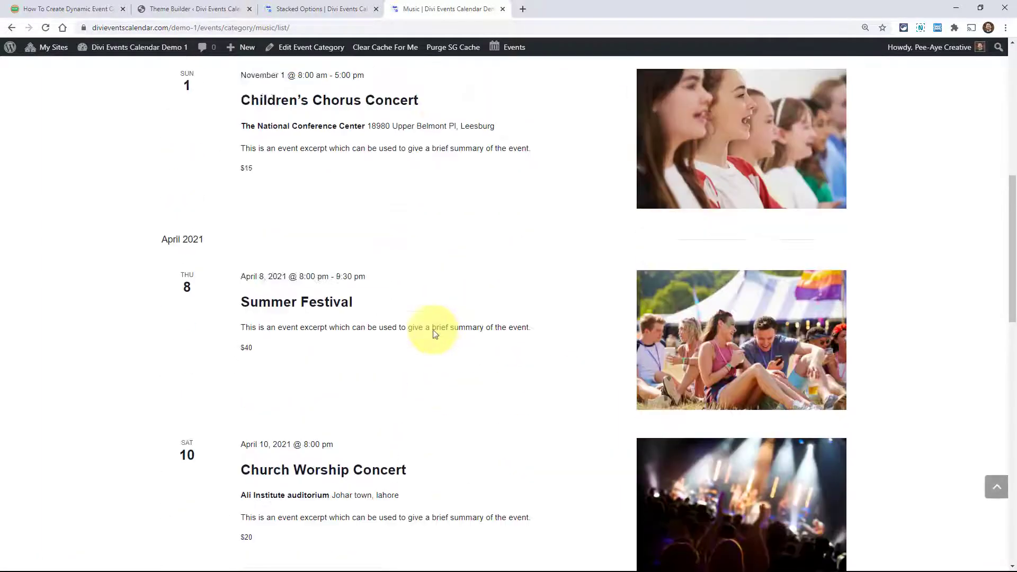
scroll(435, 334, "up", 2)
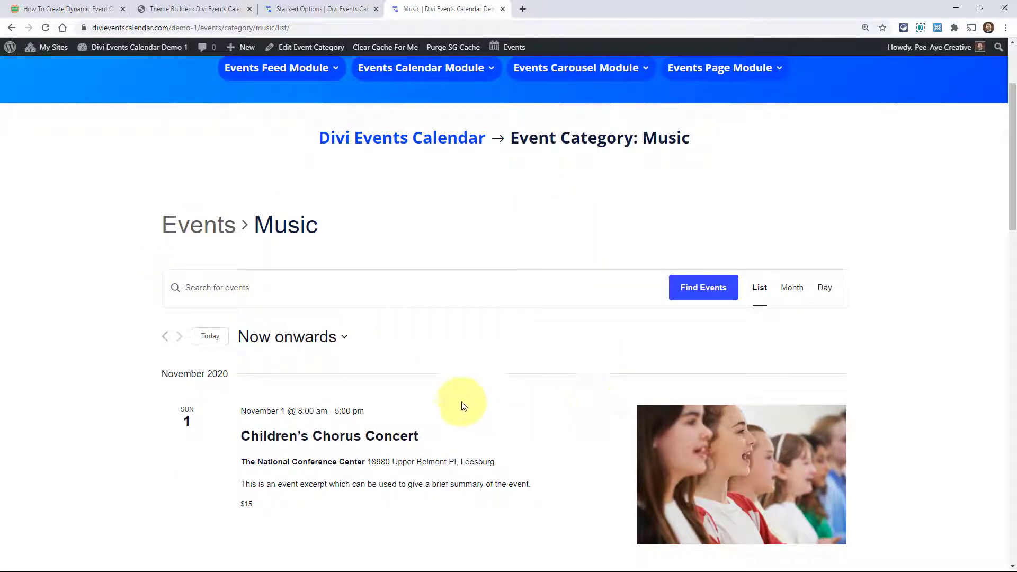
Step: Read the guide's Create The Divi Theme Builder Template section, then go to the demo site's Dashboard
key("ctrl+1")
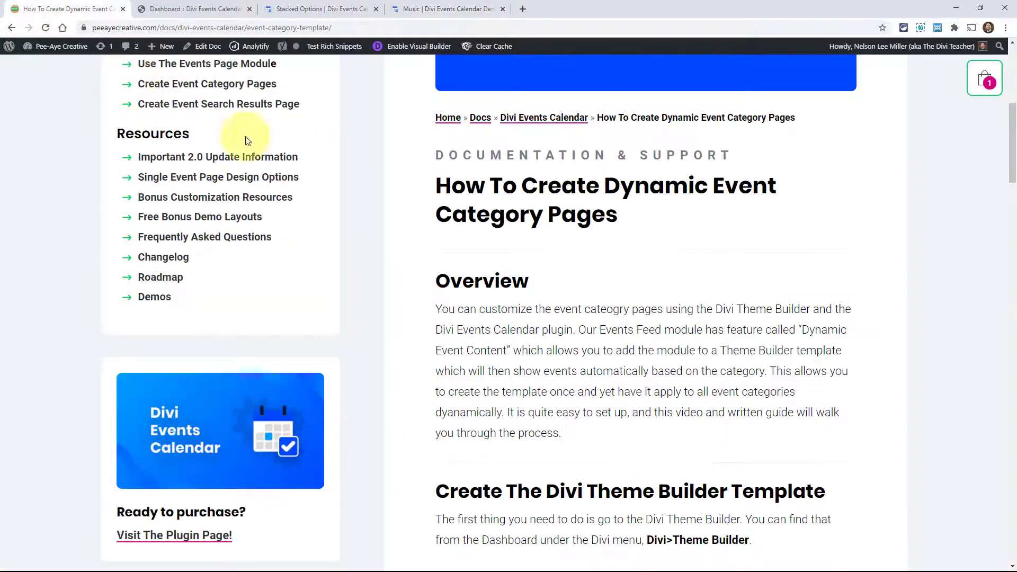
scroll(539, 344, "down", 2)
scroll(540, 344, "down", 3)
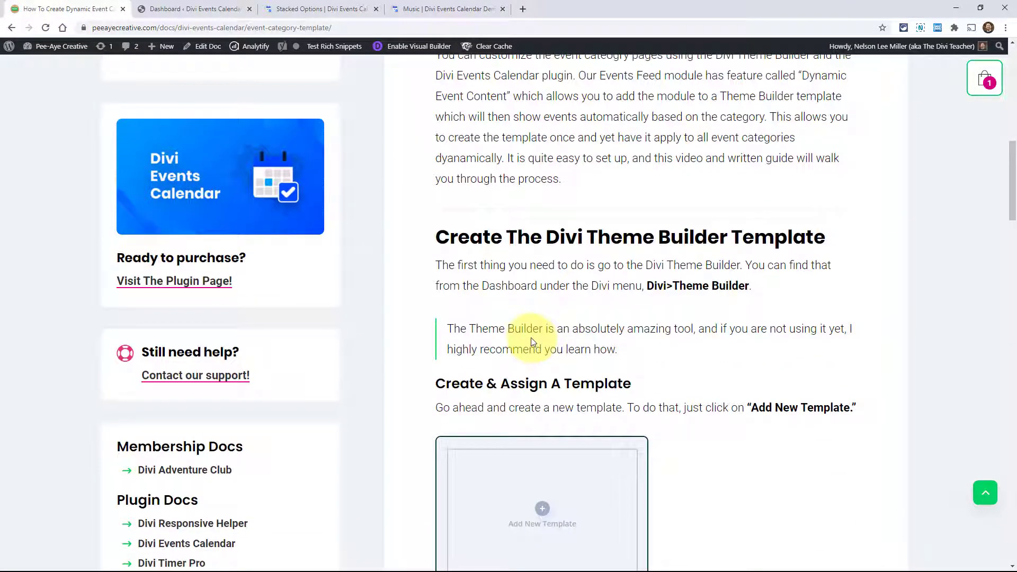
scroll(528, 342, "down", 2)
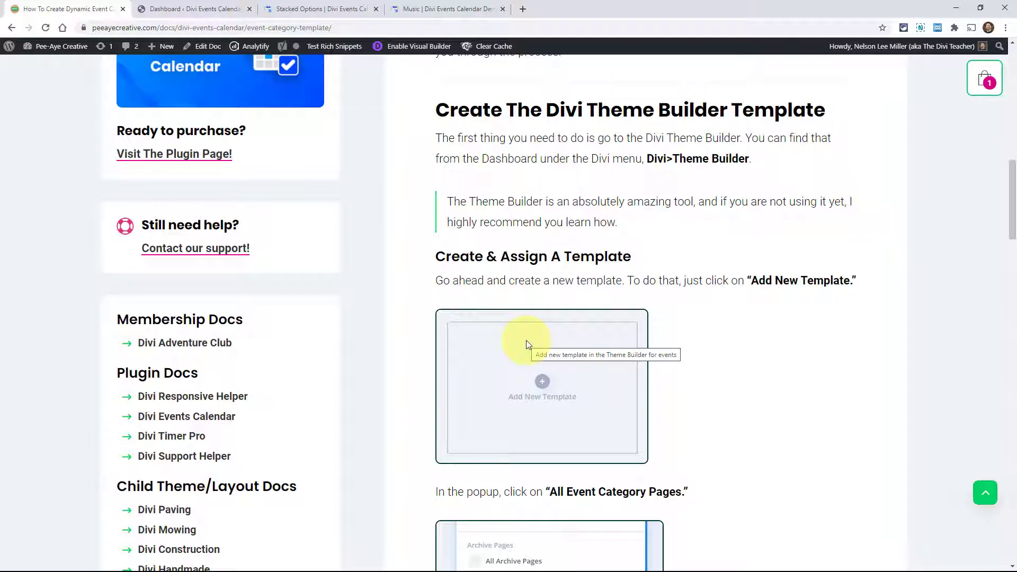
left_click(180, 7)
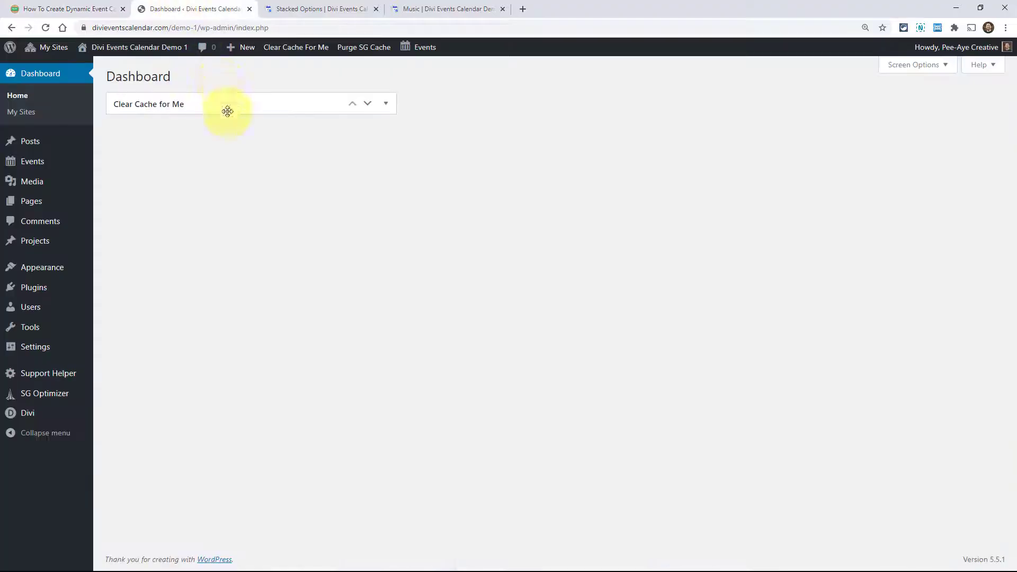
Step: In Divi Theme Builder, create a new template assigned to All Event Category Pages
mouse_move(35, 414)
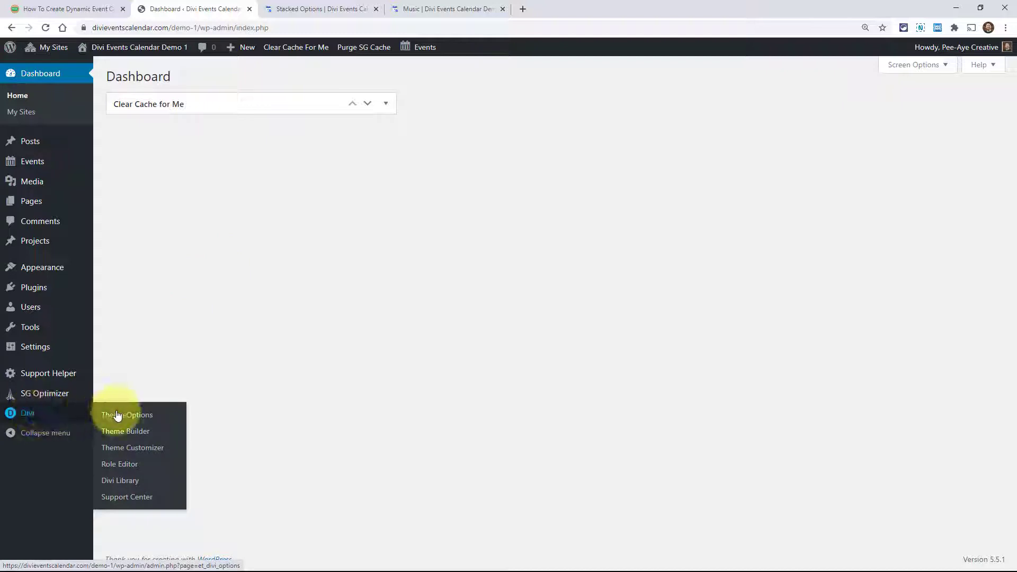
left_click(117, 433)
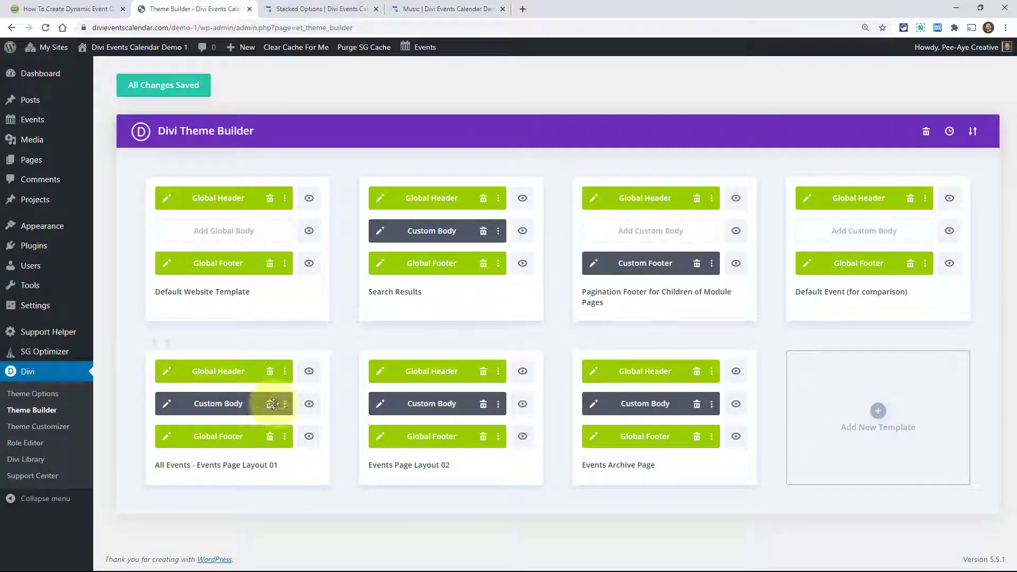
left_click(880, 417)
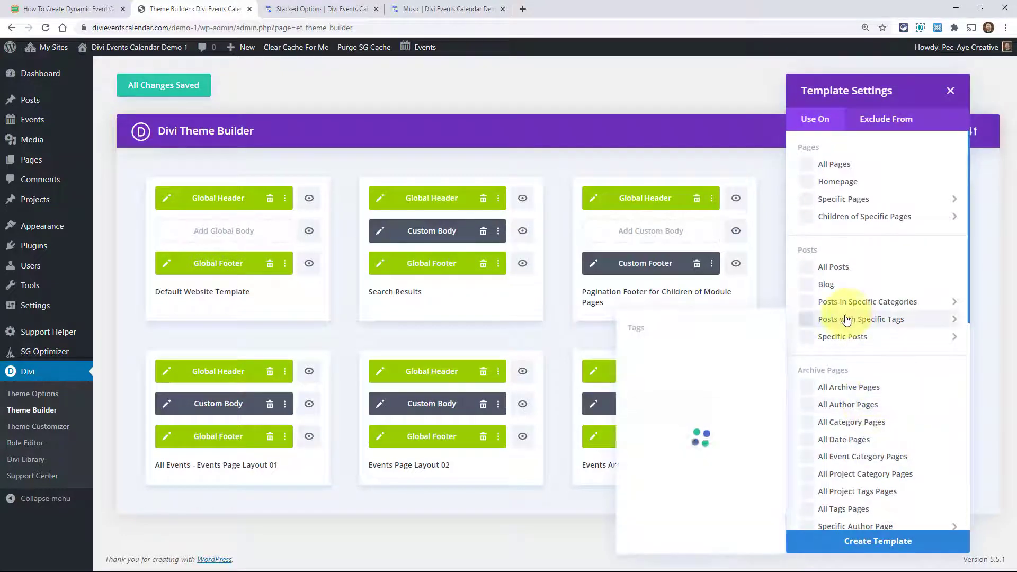
scroll(882, 321, "down", 1)
scroll(898, 294, "down", 1)
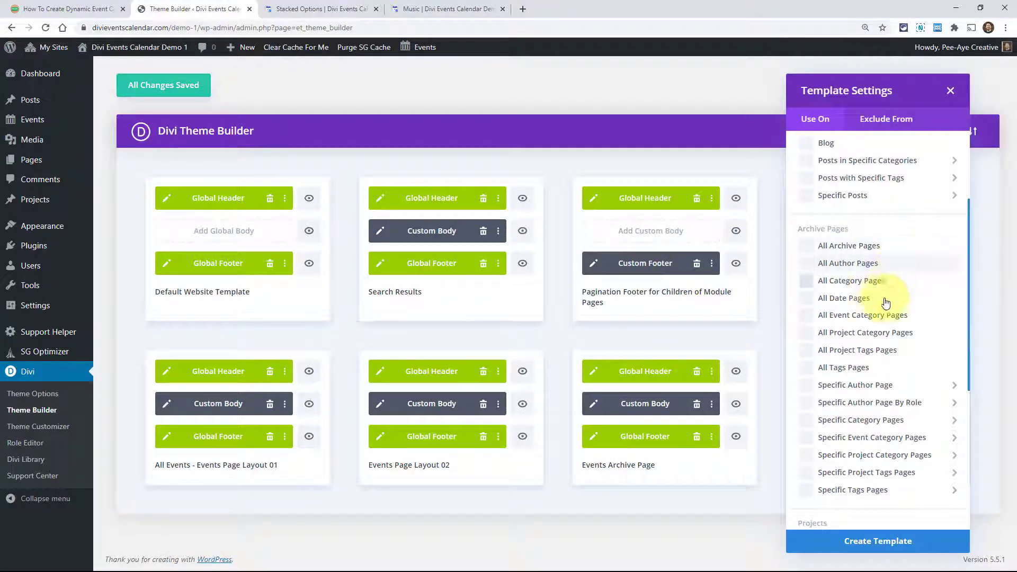
left_click(806, 317)
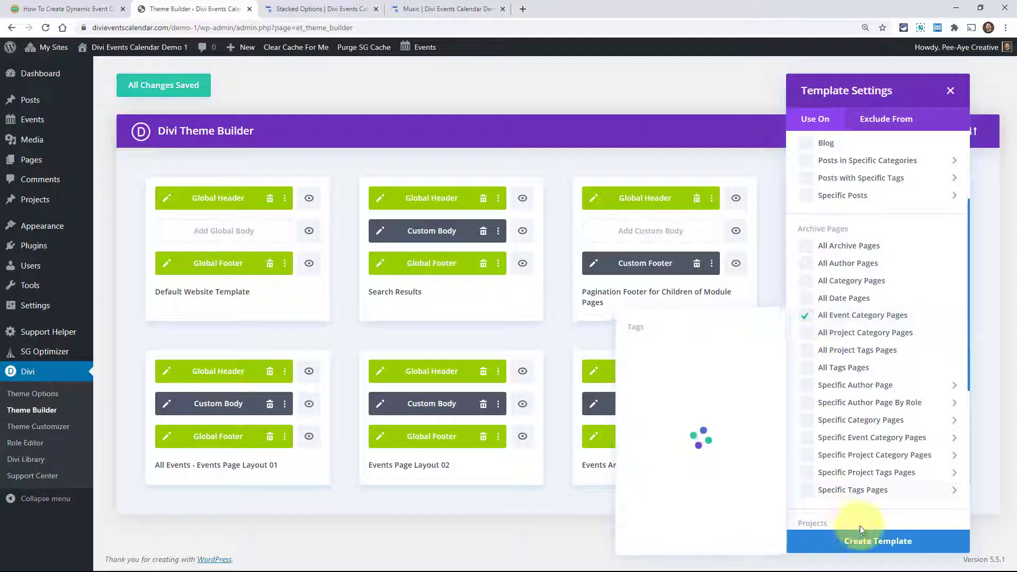
left_click(858, 544)
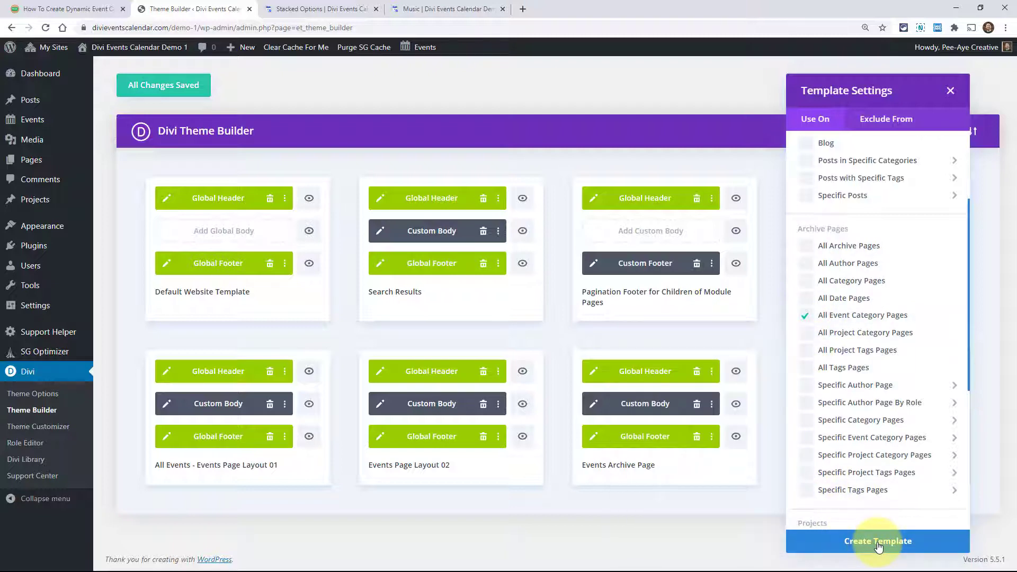
left_click(878, 545)
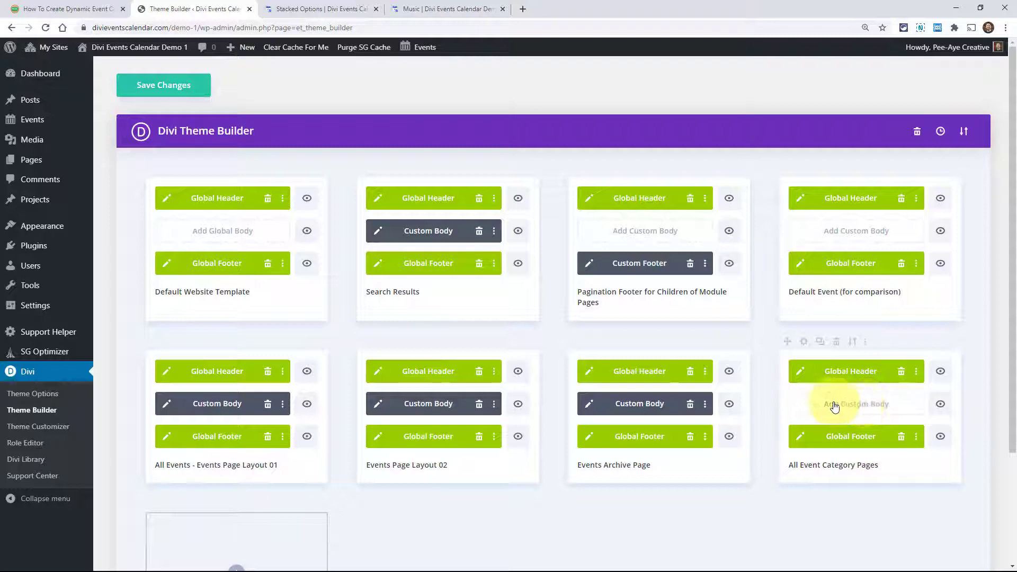
Step: After checking the Music tab, choose Add Custom Body on the All Event Category Pages template
left_click(442, 9)
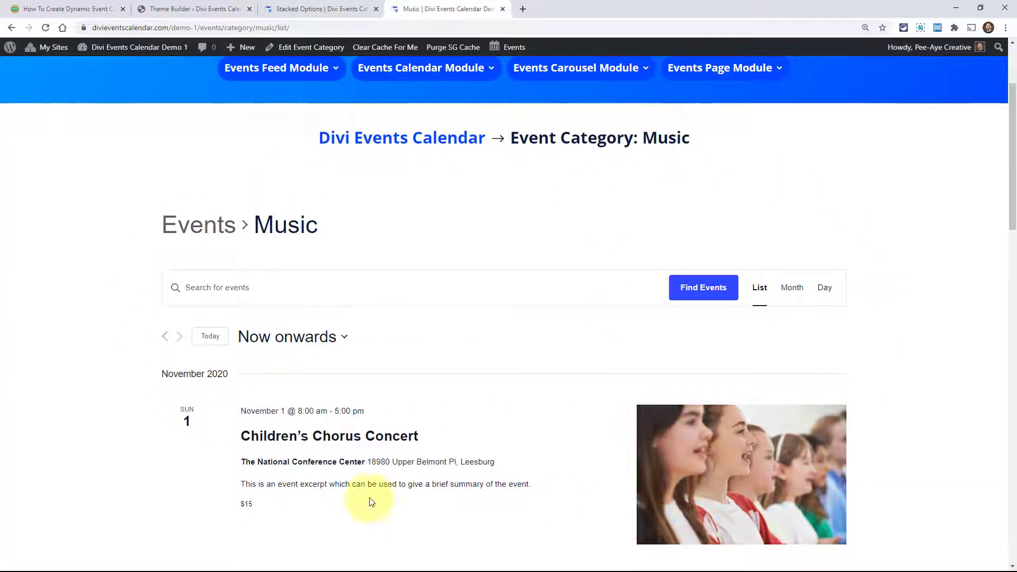
left_click(178, 9)
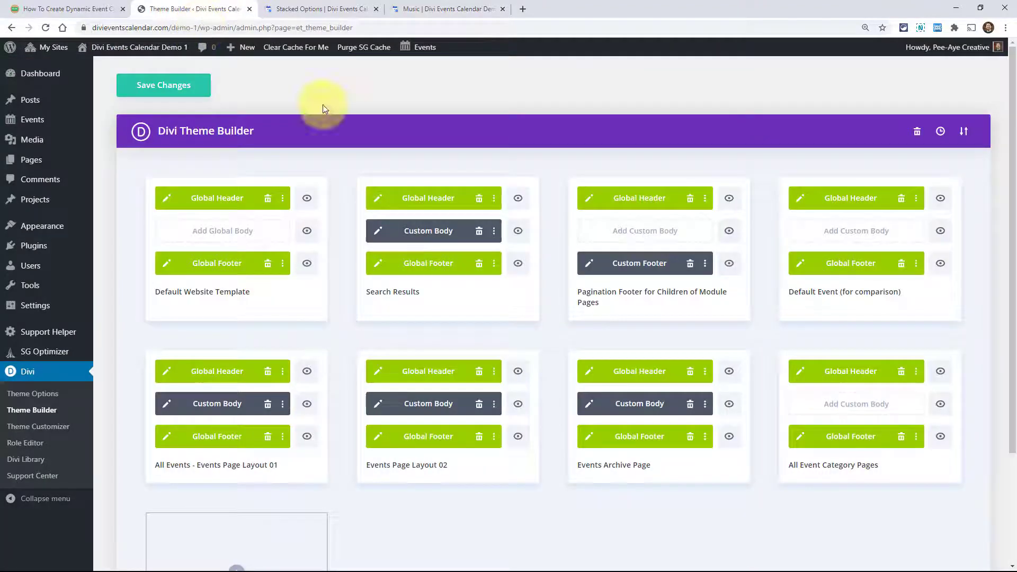
left_click(848, 405)
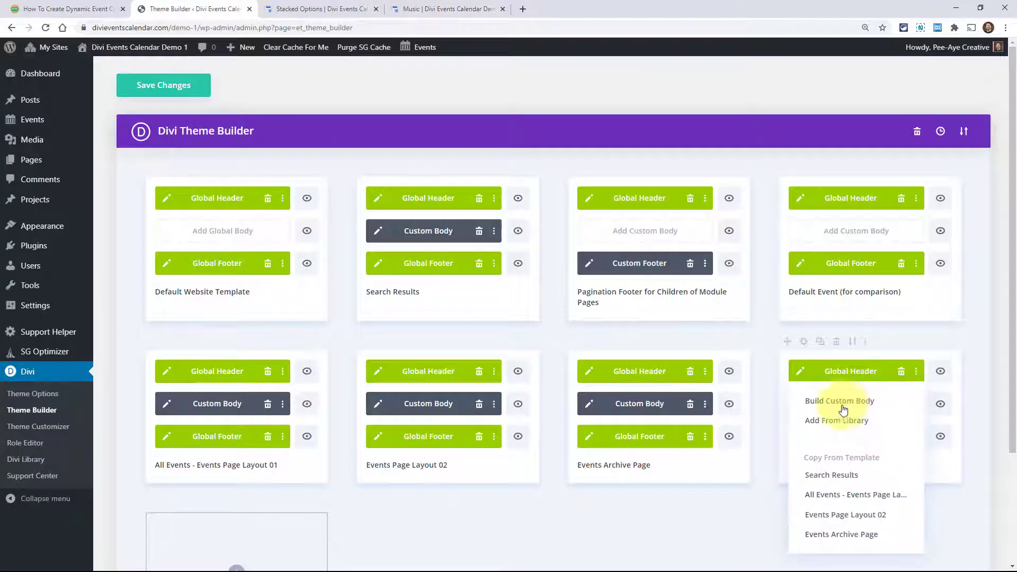
left_click(838, 408)
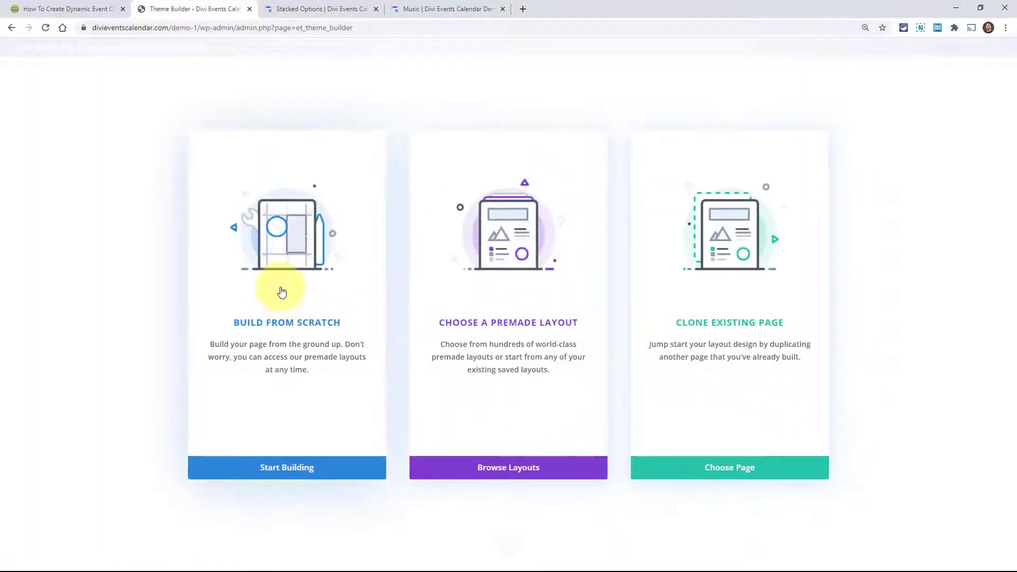
Step: Build the body from scratch with a one-column row holding a Text module, found by searching 'text'
left_click(283, 293)
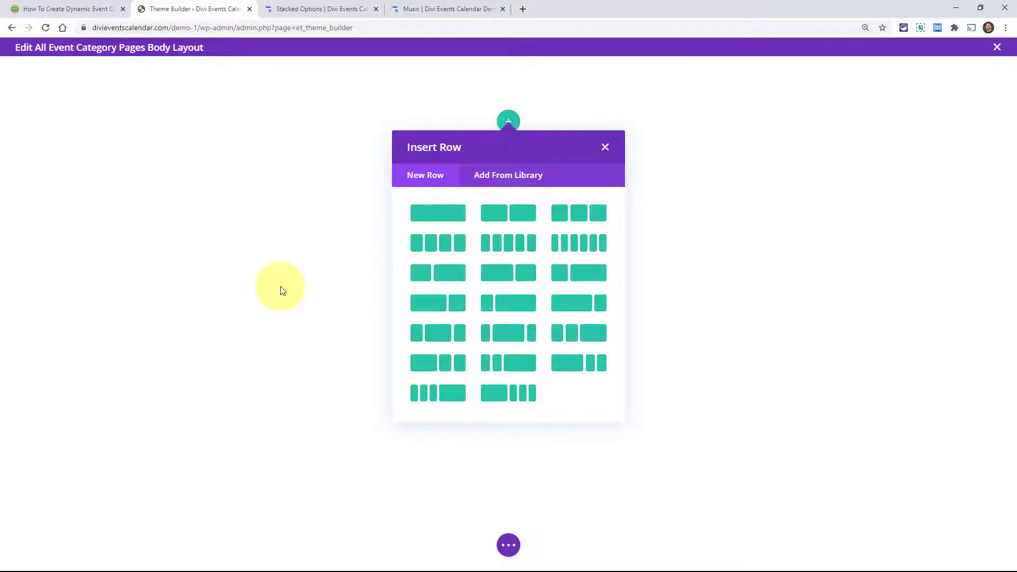
left_click(435, 217)
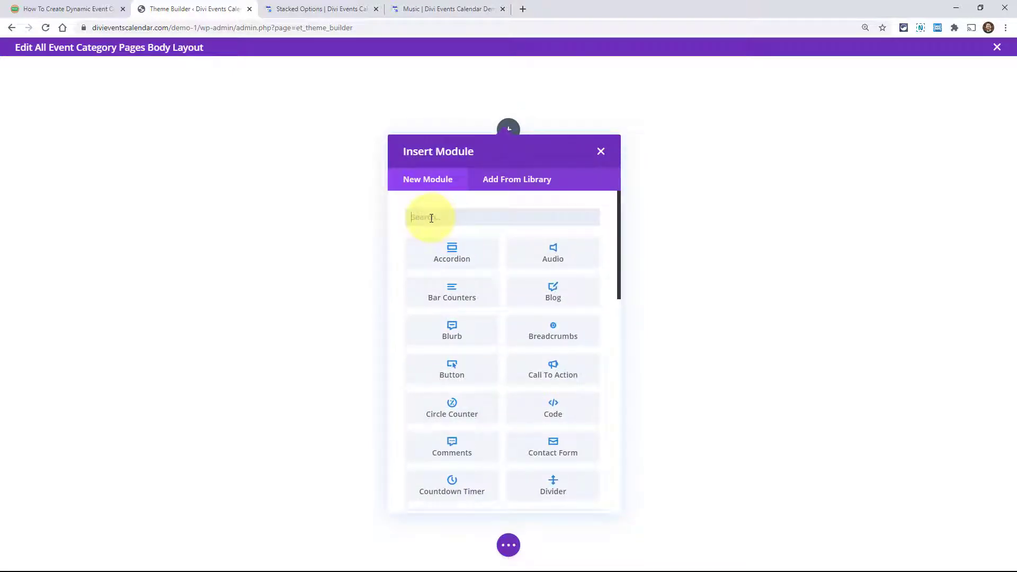
type("text")
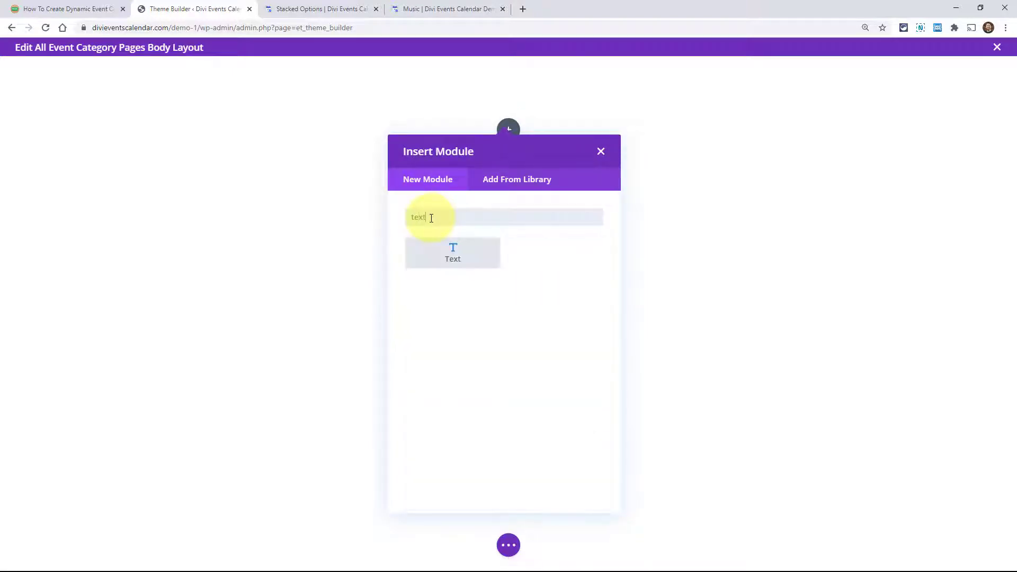
left_click(442, 264)
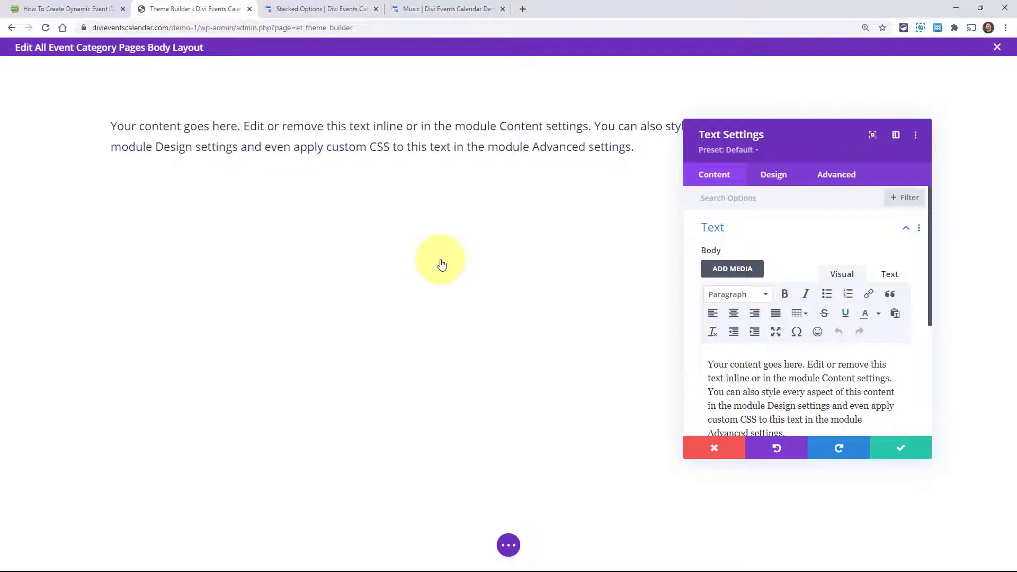
left_click(443, 8)
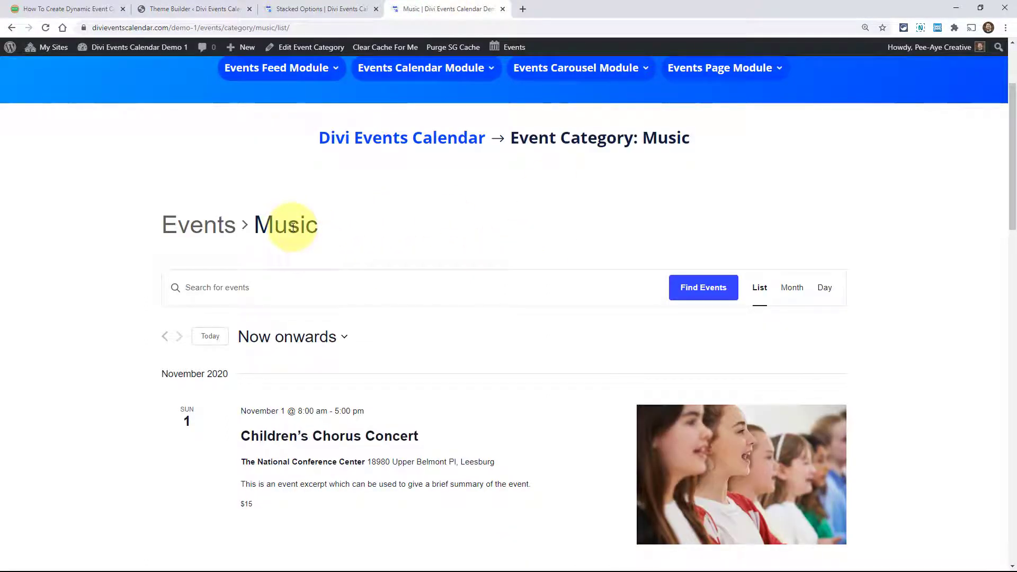
left_click(197, 9)
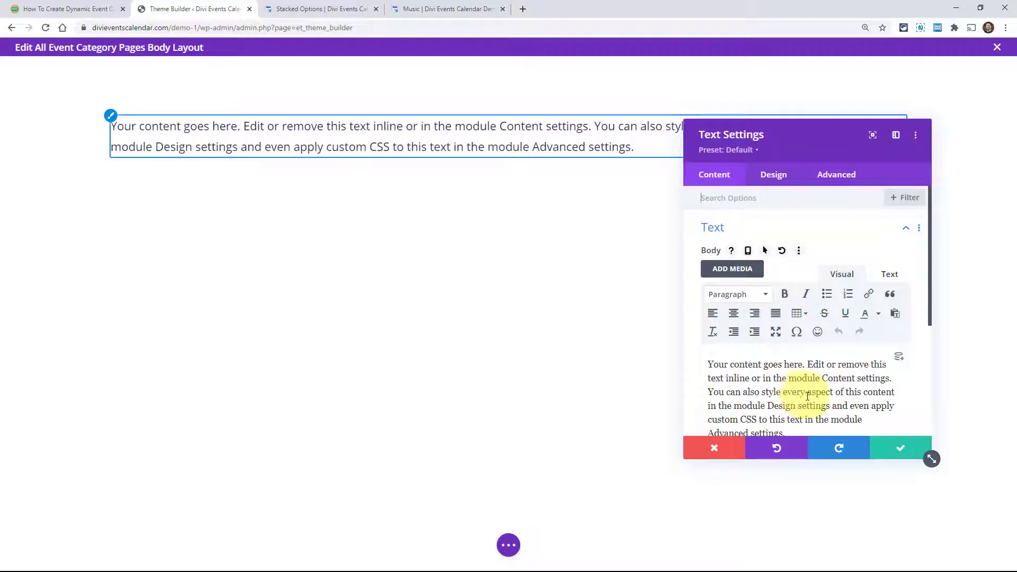
Step: Set the Text module's content to the dynamic Post/Archive Title and save the module
scroll(800, 396, "down", 2)
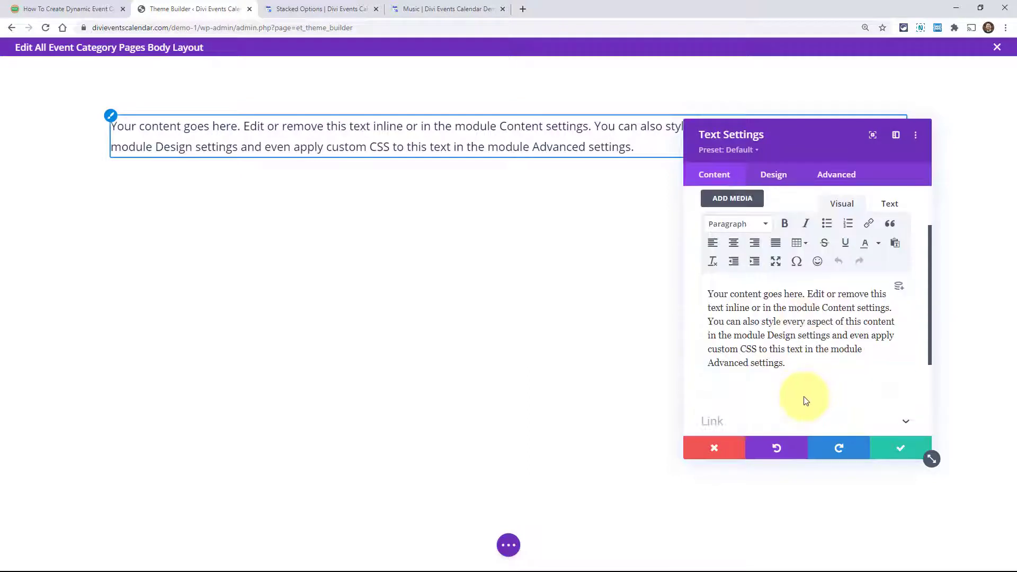
left_click(900, 291)
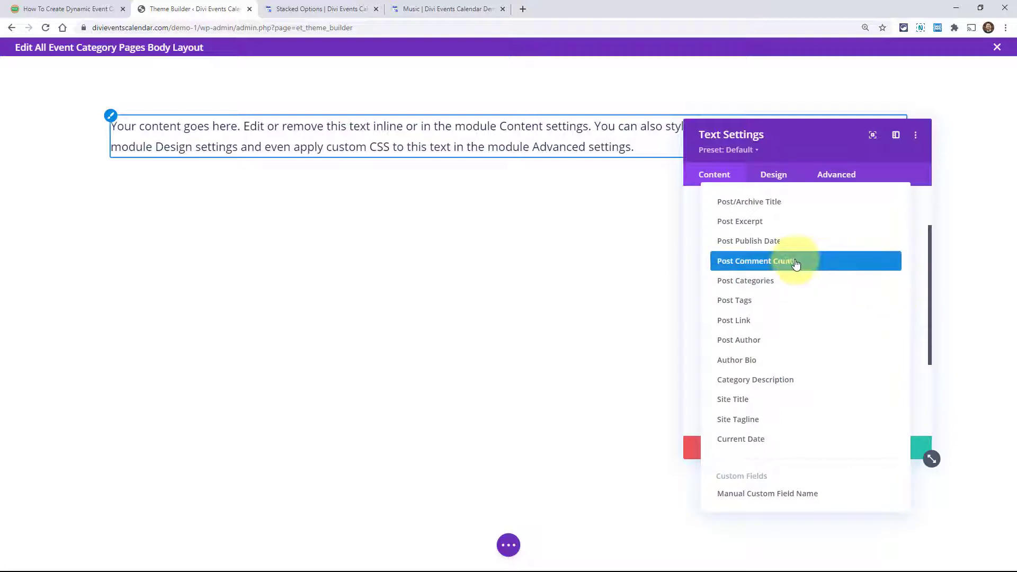
left_click(748, 208)
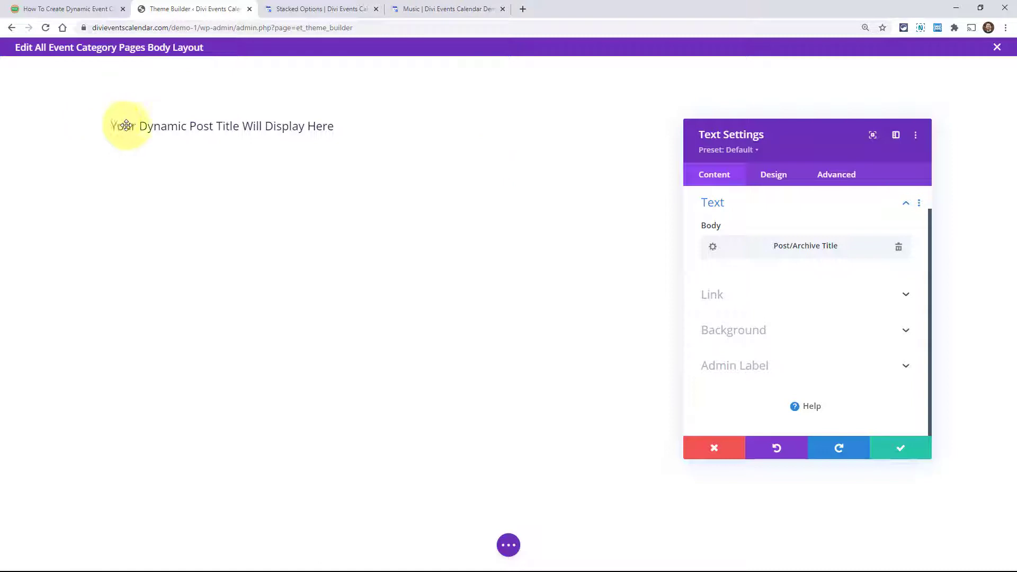
left_click(892, 450)
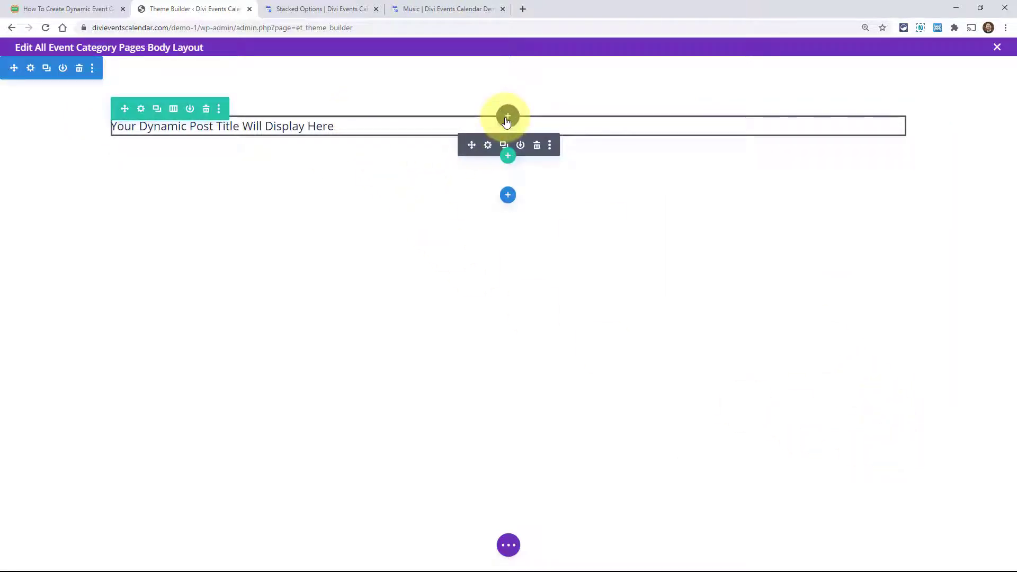
Step: Insert an Events Feed module, found by searching 'even', below the dynamic title text
left_click(508, 115)
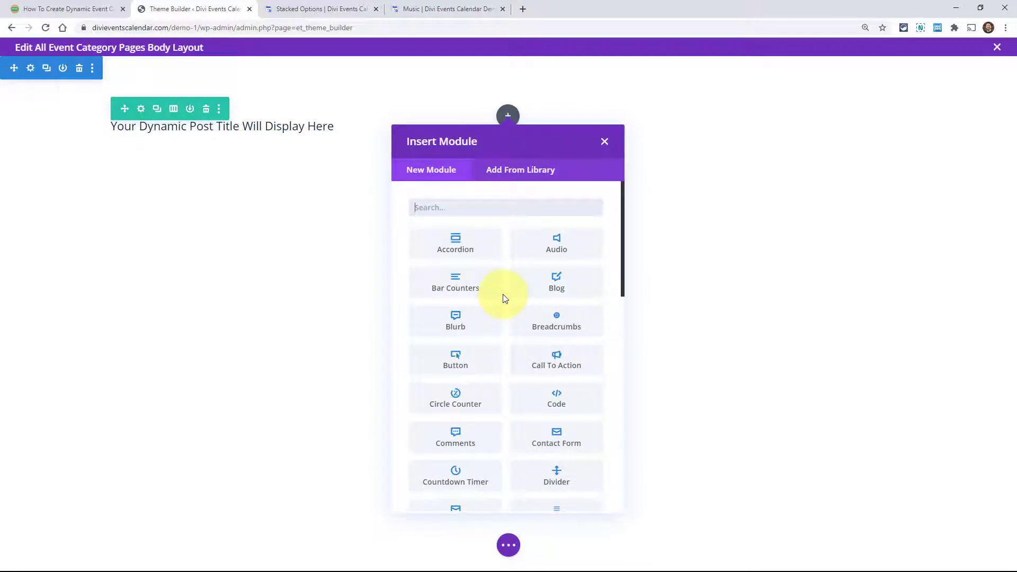
type("even")
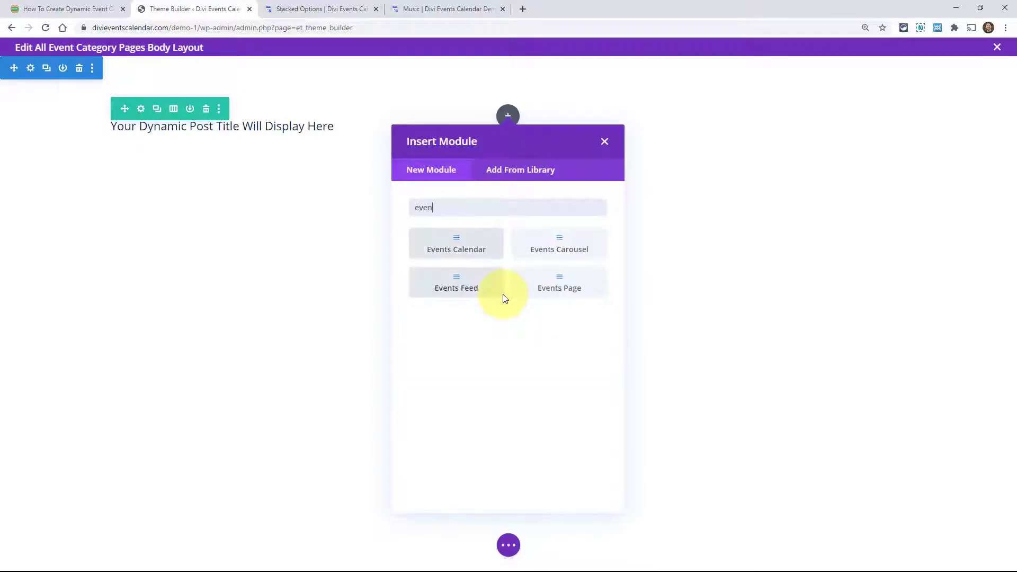
left_click(453, 288)
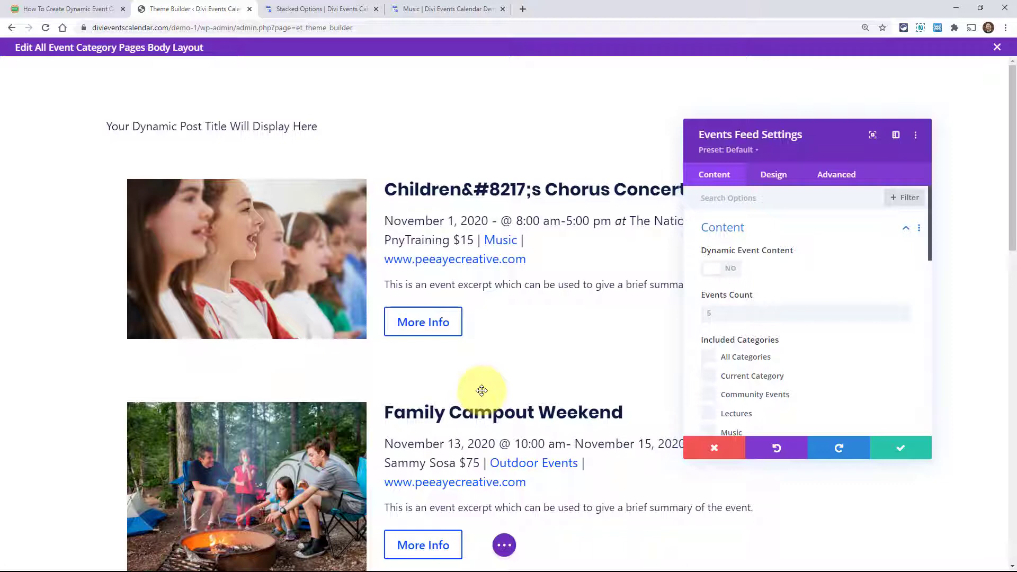
Step: Set the Events Feed's Dynamic Event Content to Yes and save the module settings
left_click(719, 274)
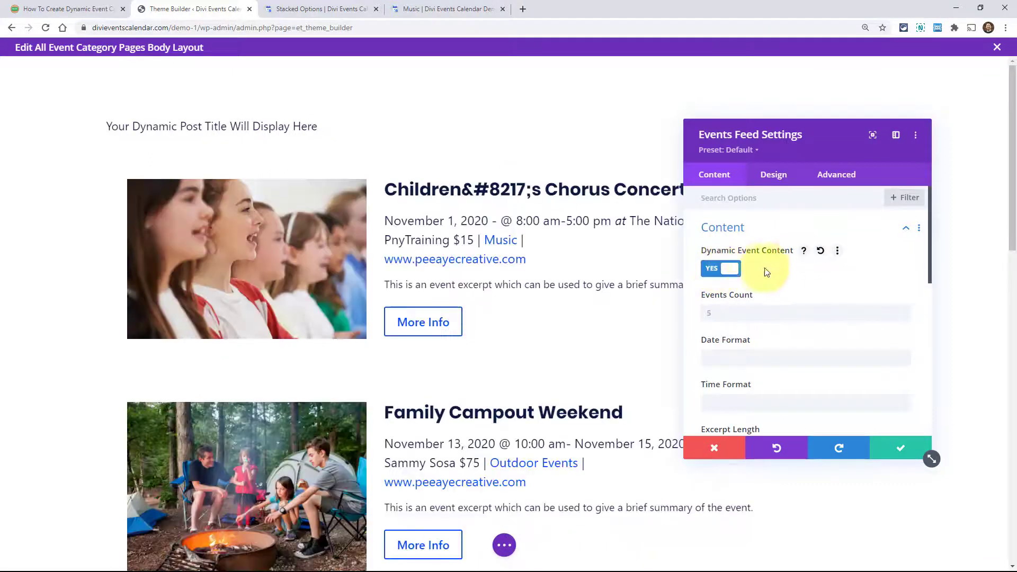
left_click(804, 252)
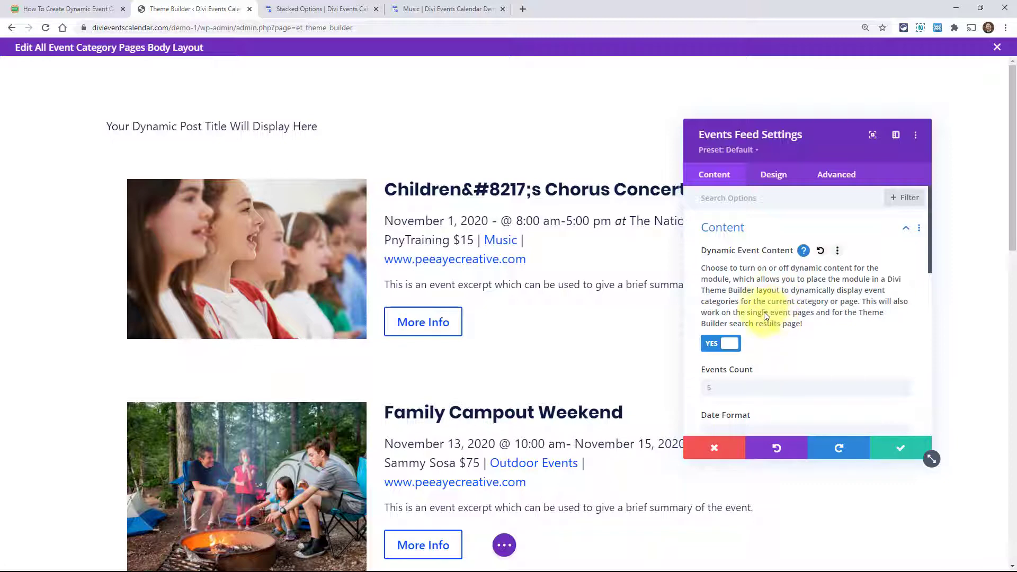
left_click(895, 448)
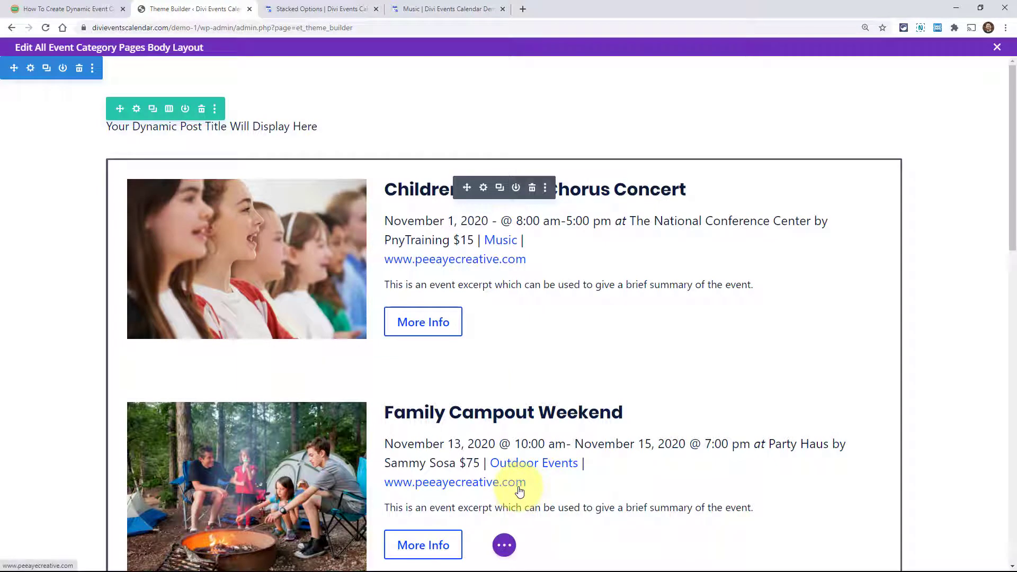
left_click(504, 546)
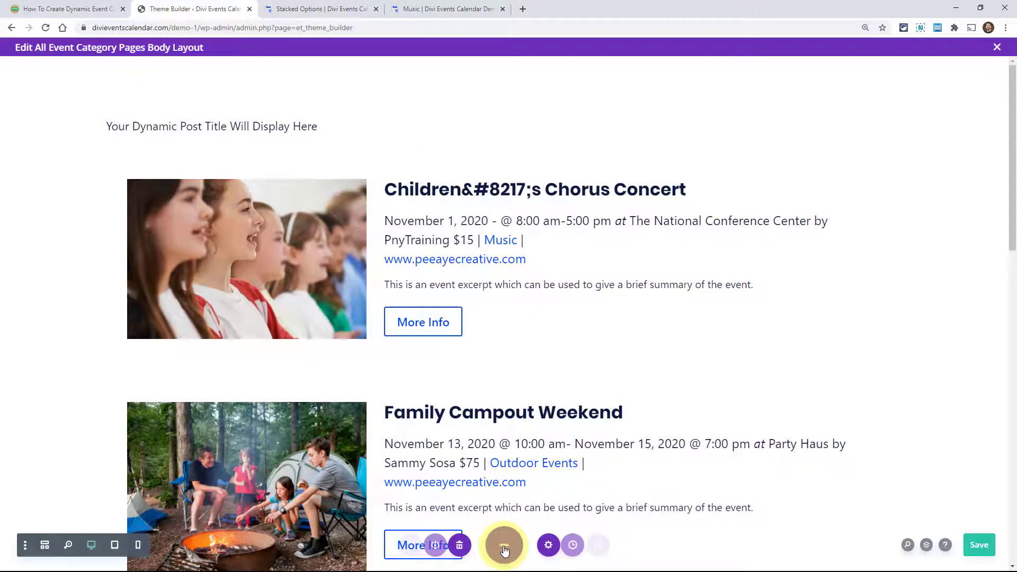
Step: Save the body layout, close the editor, save the Theme Builder changes, and view the Music tab
left_click(970, 537)
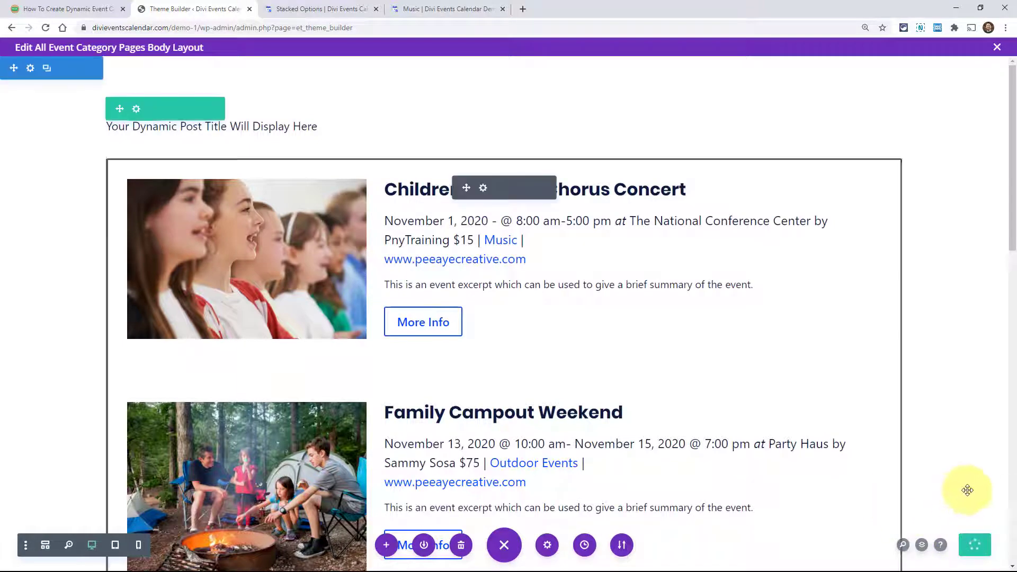
left_click(998, 49)
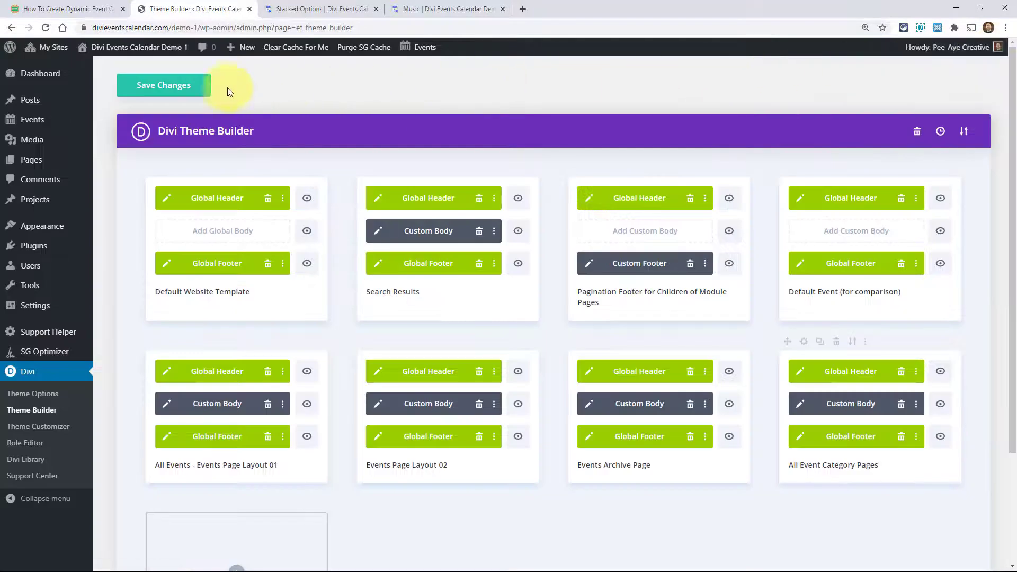
left_click(161, 91)
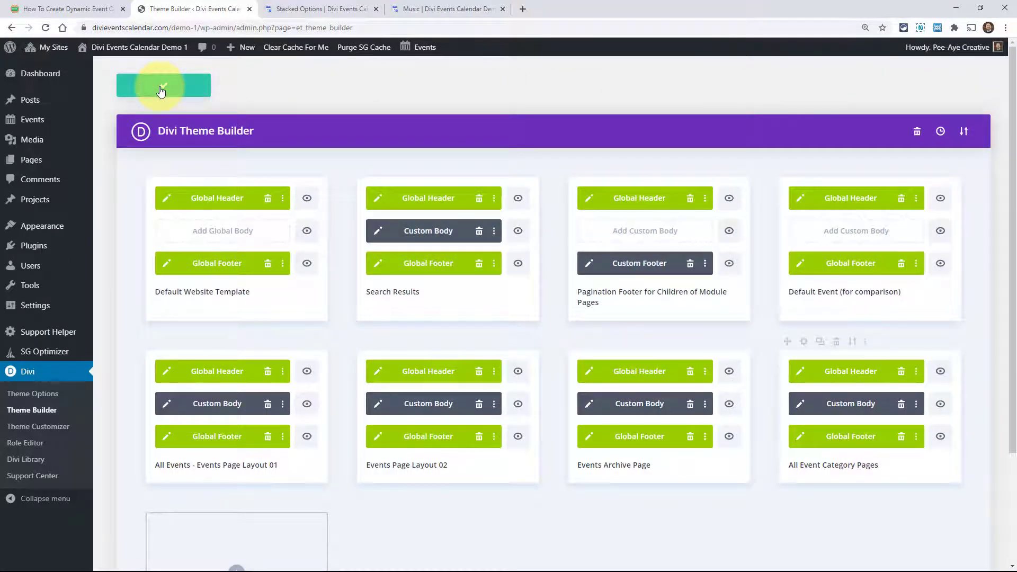
left_click(431, 7)
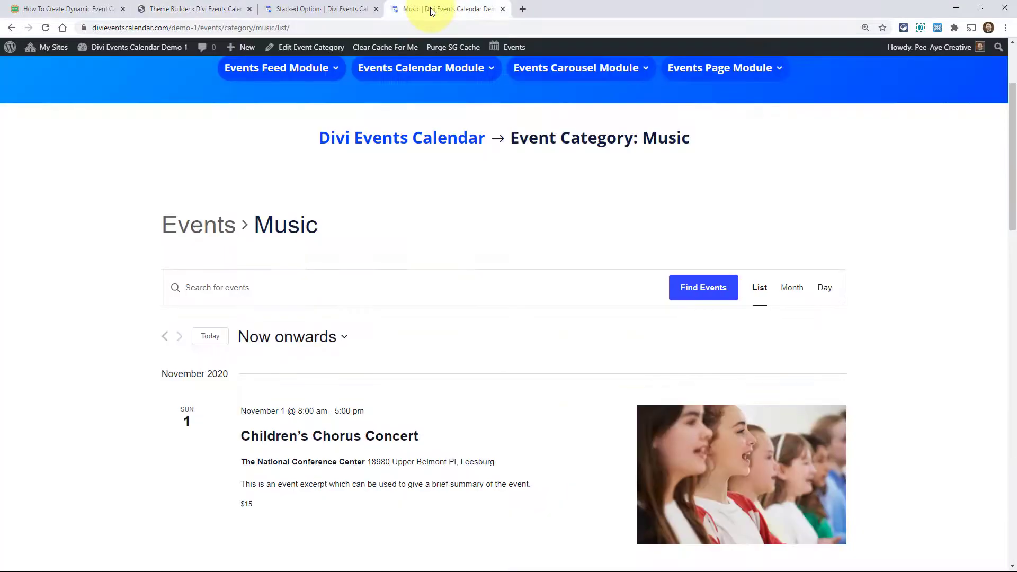
Step: Reload the Music category page and scroll through its events in the new template
left_click(46, 28)
scroll(643, 366, "down", 5)
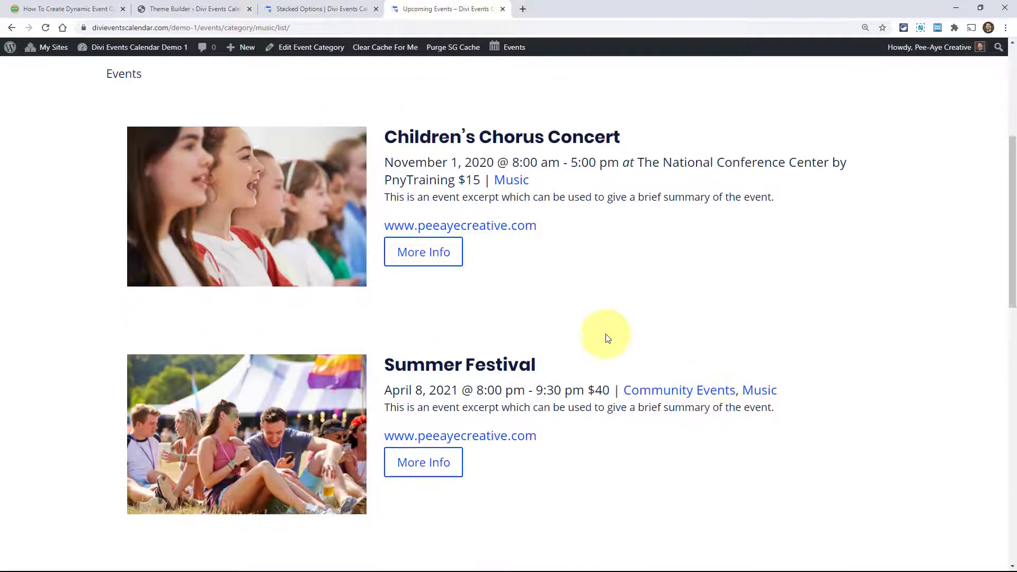
scroll(564, 291, "down", 3)
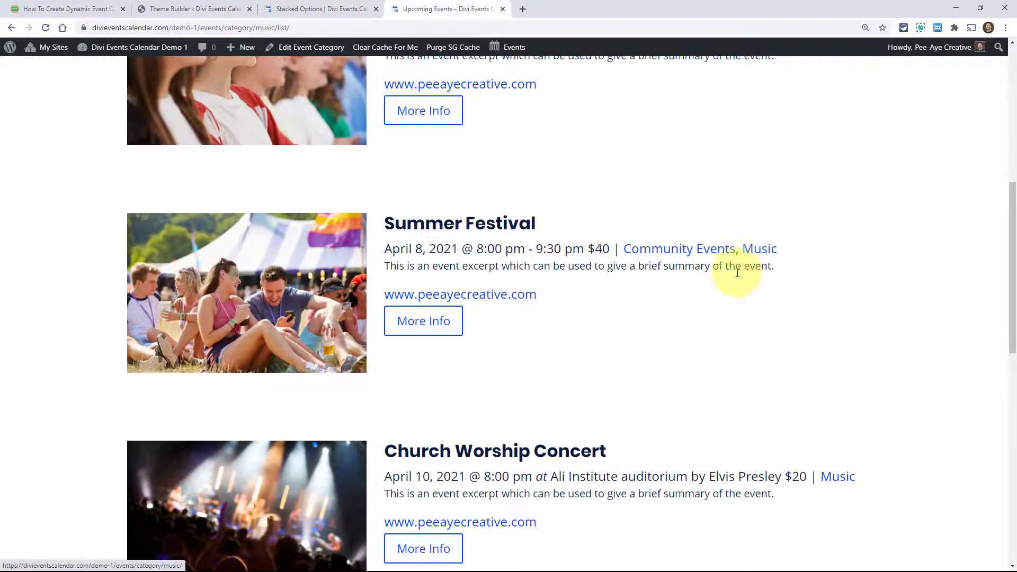
scroll(697, 315, "down", 5)
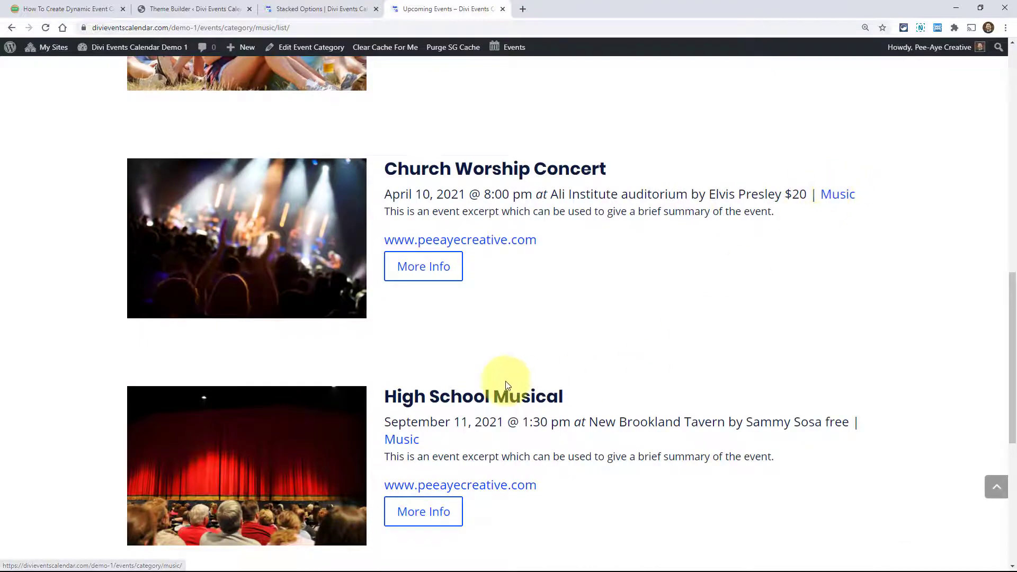
scroll(450, 360, "down", 3)
scroll(567, 368, "down", 4)
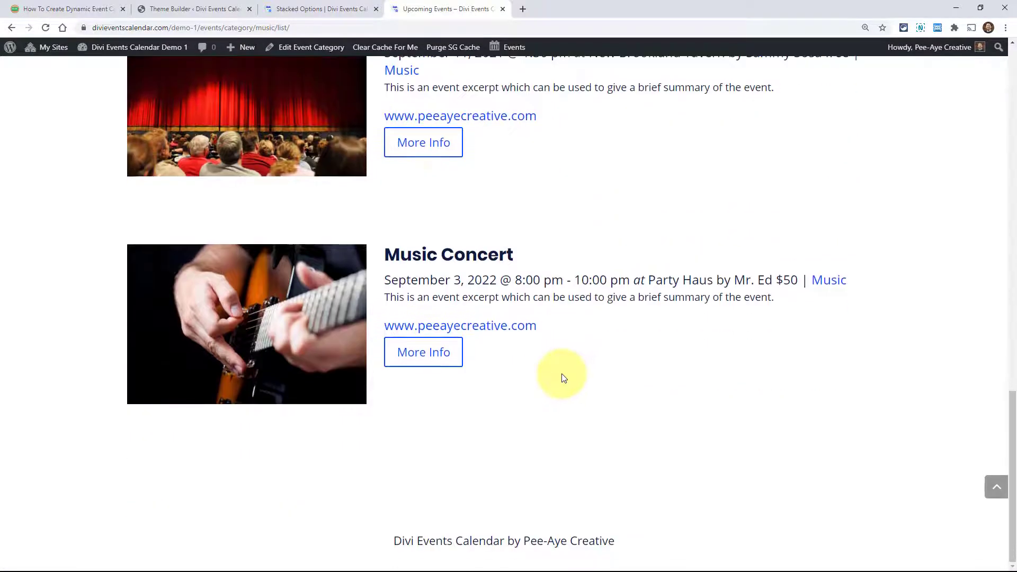
scroll(625, 395, "up", 10)
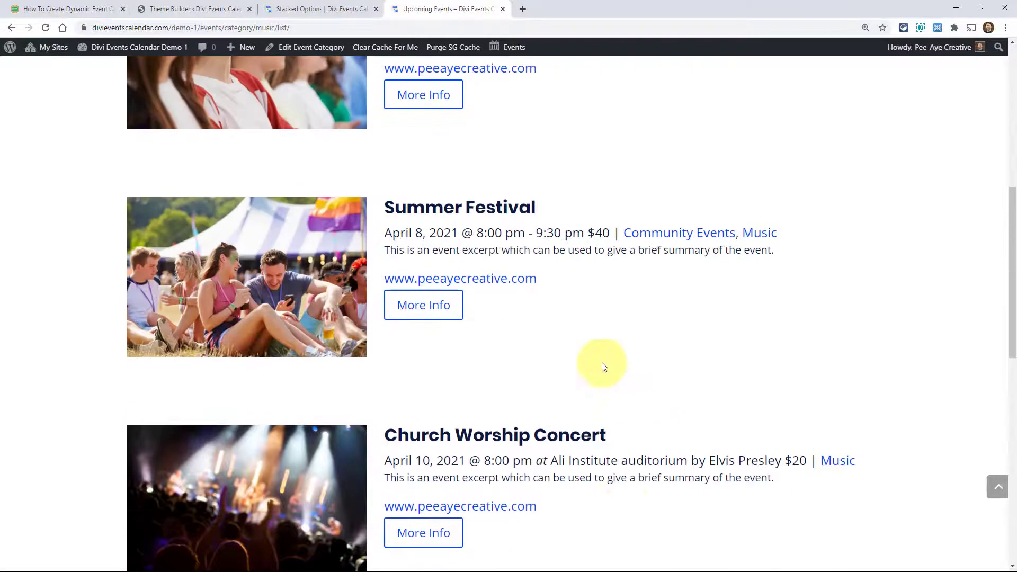
Step: From the Stacked Options demo, open the Community Events category page and review its event list
left_click(297, 4)
scroll(549, 307, "down", 1)
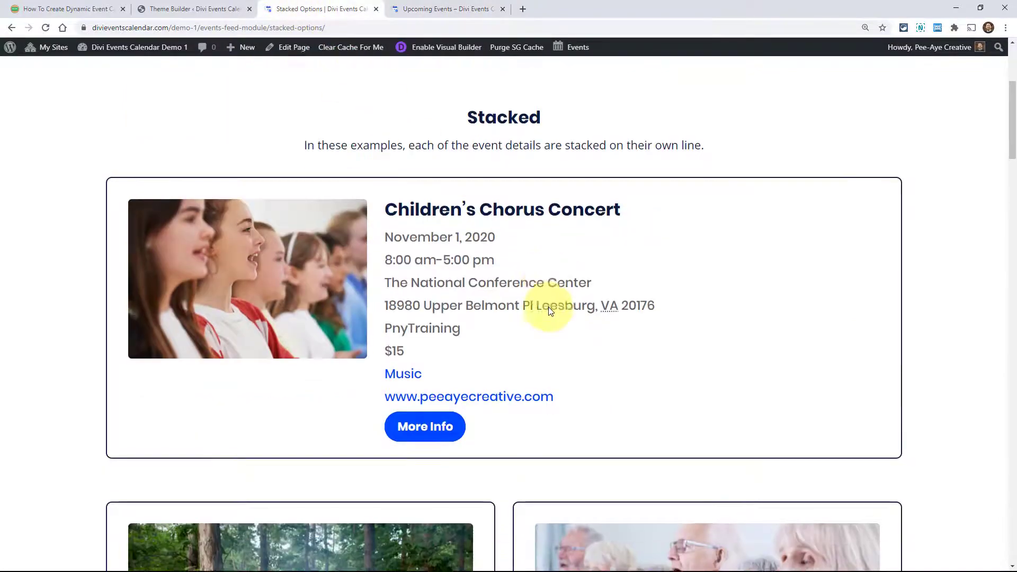
scroll(548, 309, "down", 12)
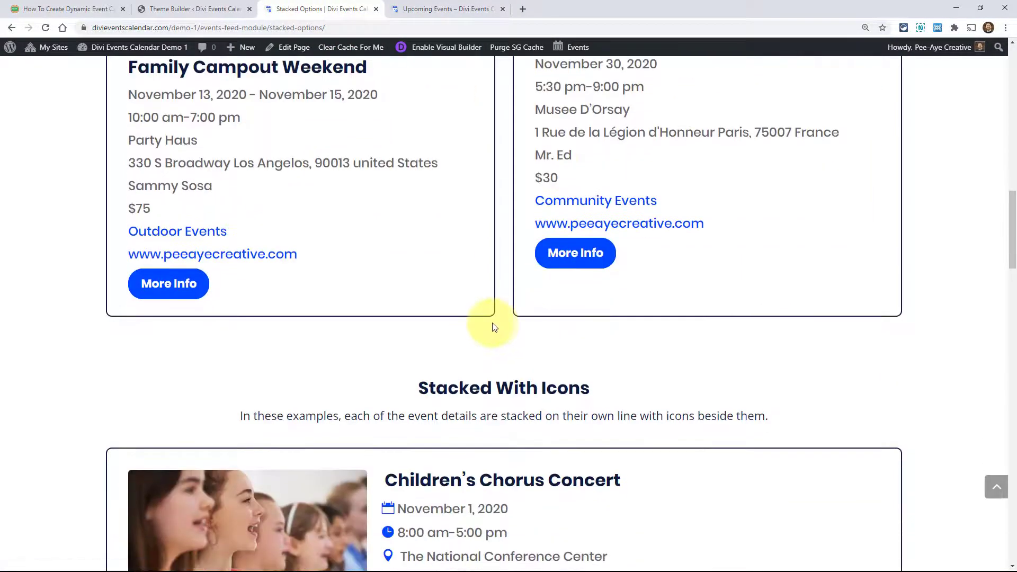
left_click(571, 204)
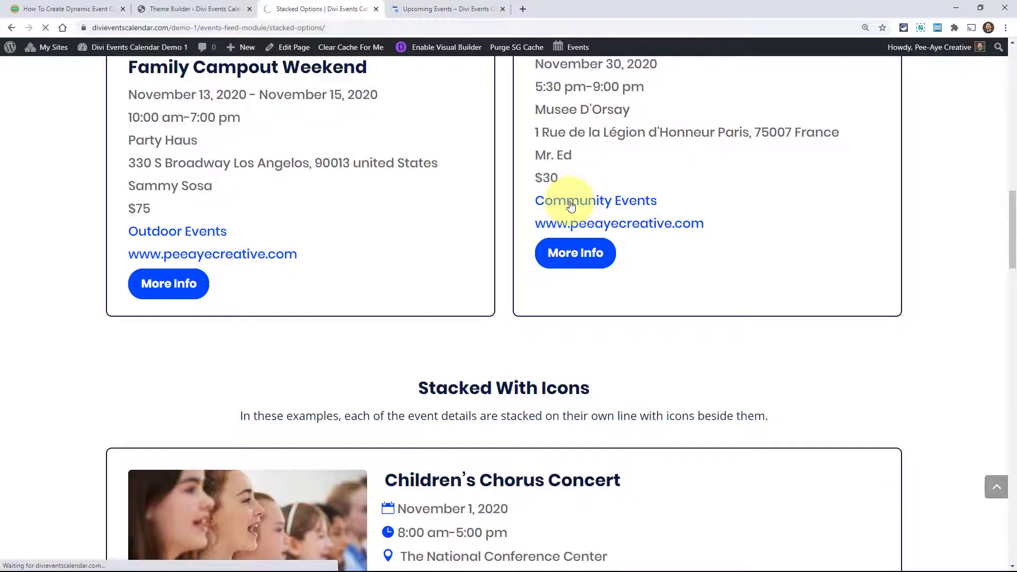
scroll(641, 355, "down", 7)
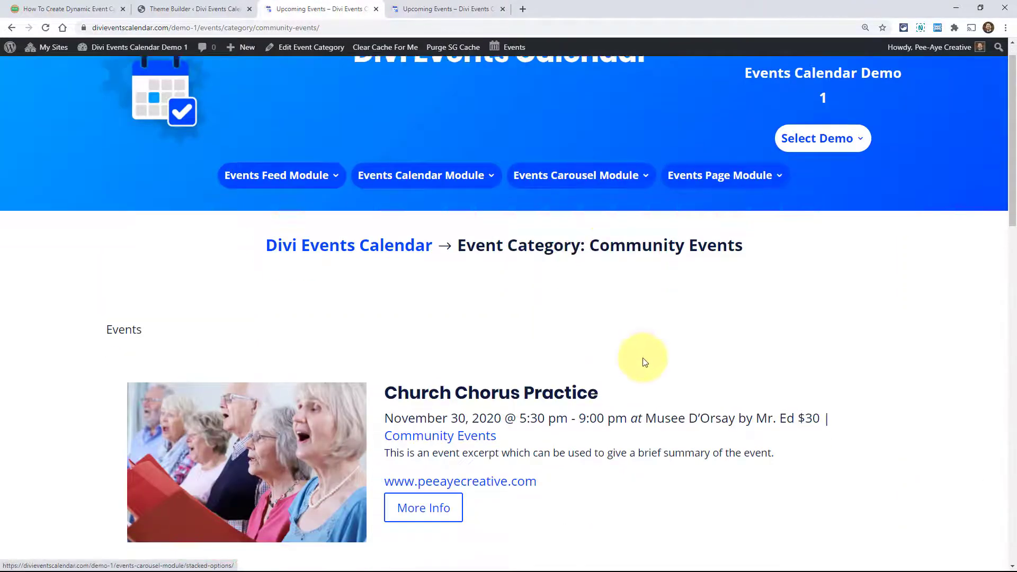
scroll(637, 355, "down", 7)
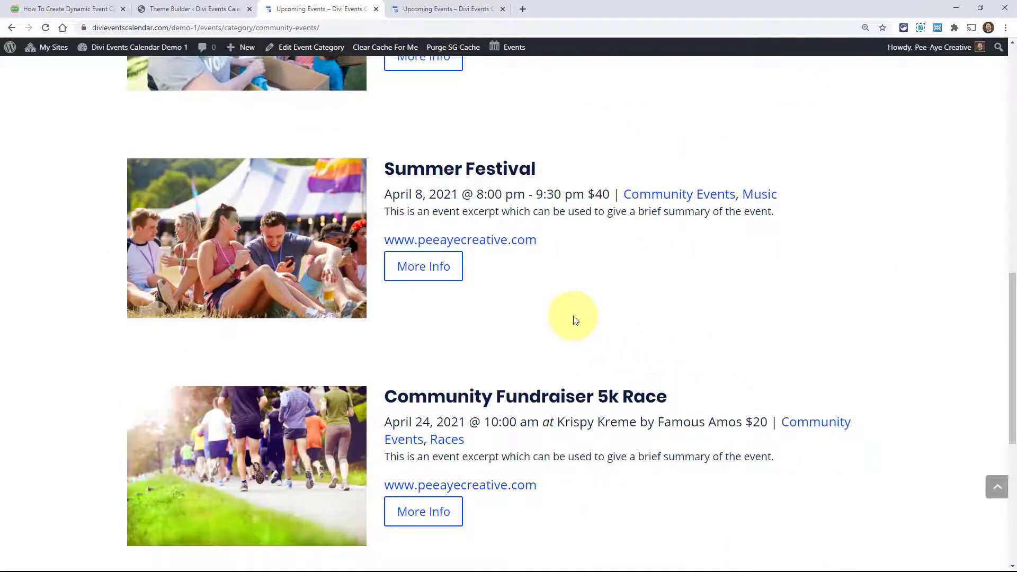
scroll(571, 317, "down", 3)
scroll(569, 318, "down", 4)
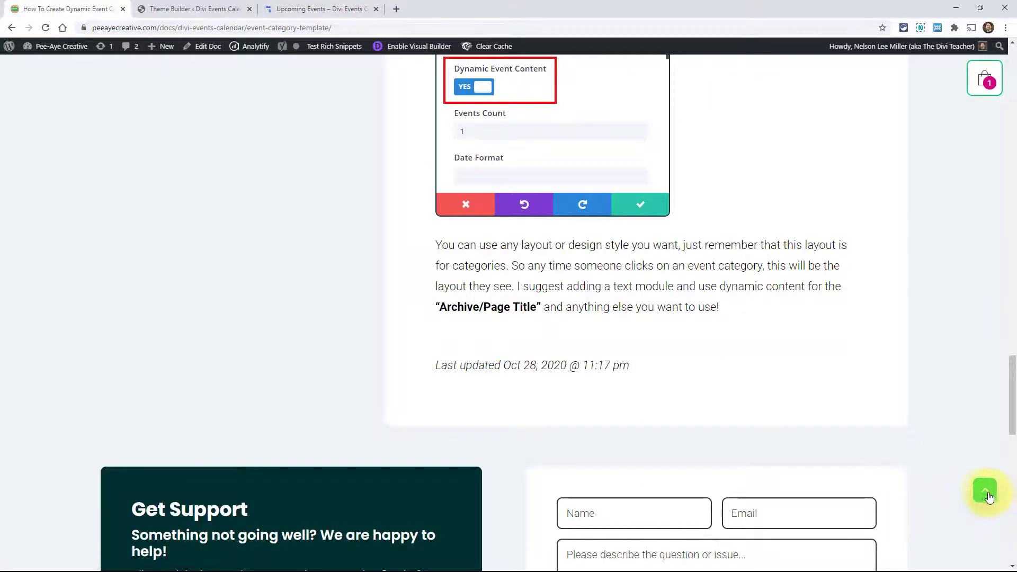
left_click(987, 494)
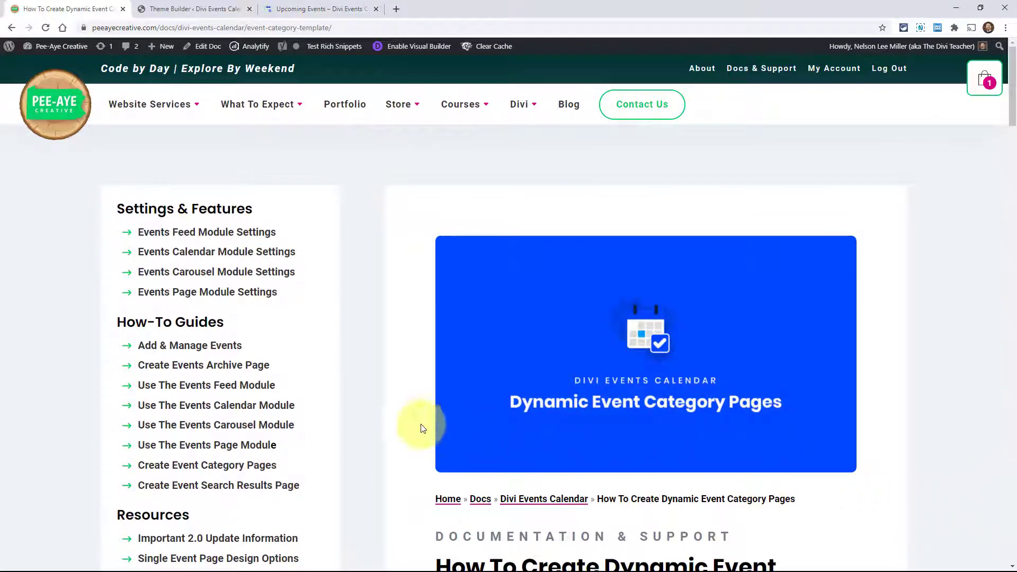
scroll(341, 482, "down", 2)
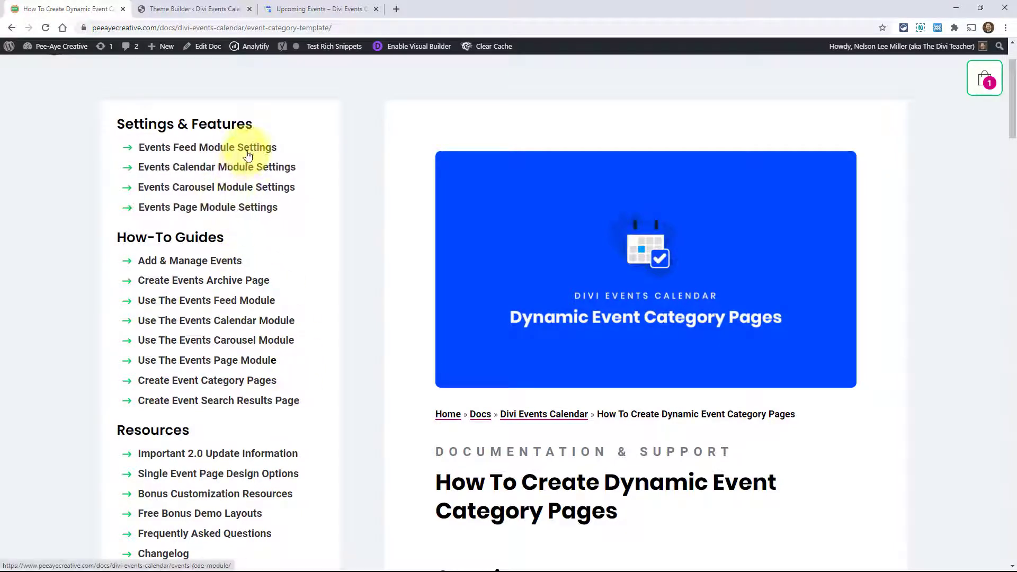
scroll(318, 297, "down", 3)
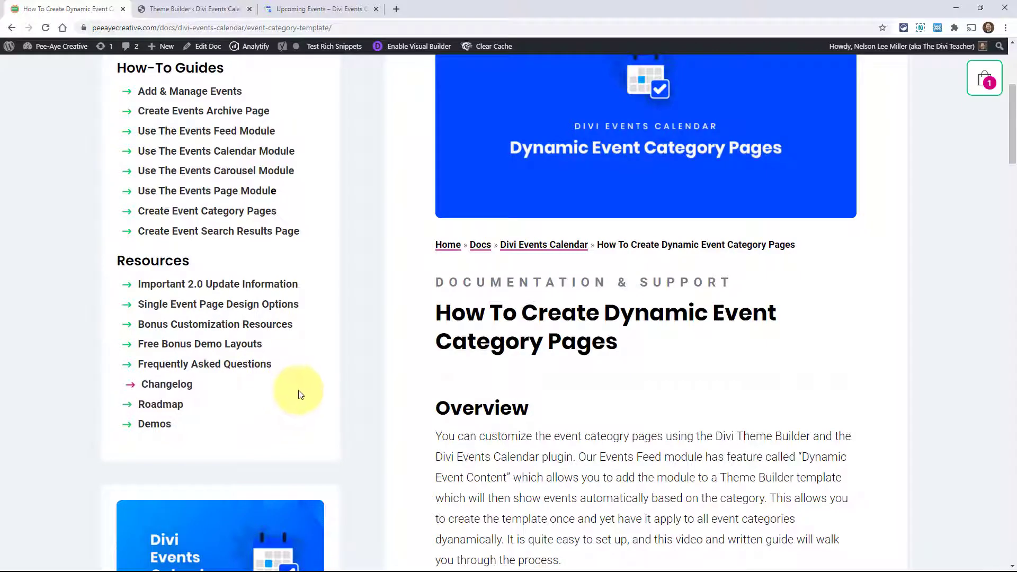
scroll(295, 392, "up", 2)
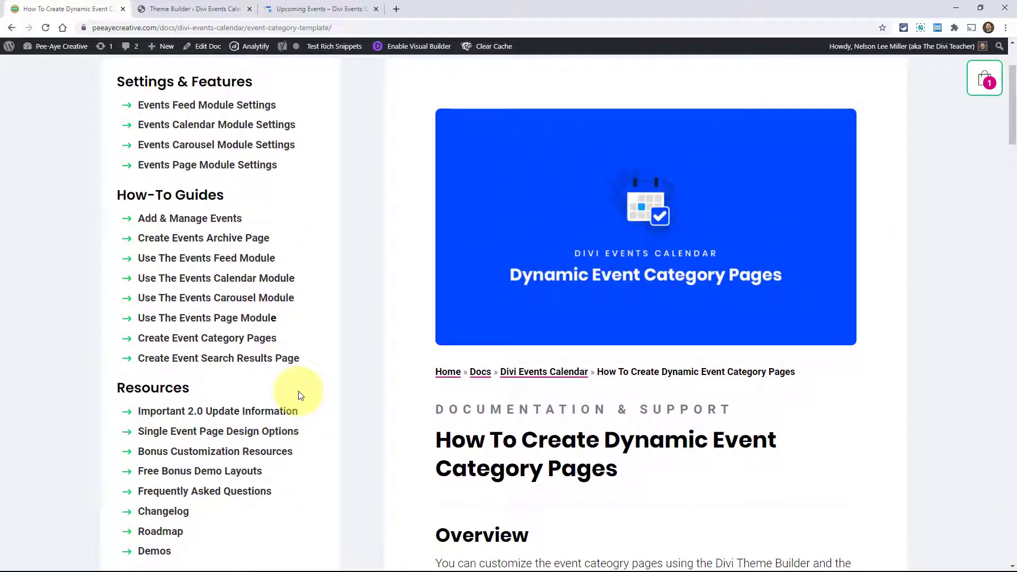